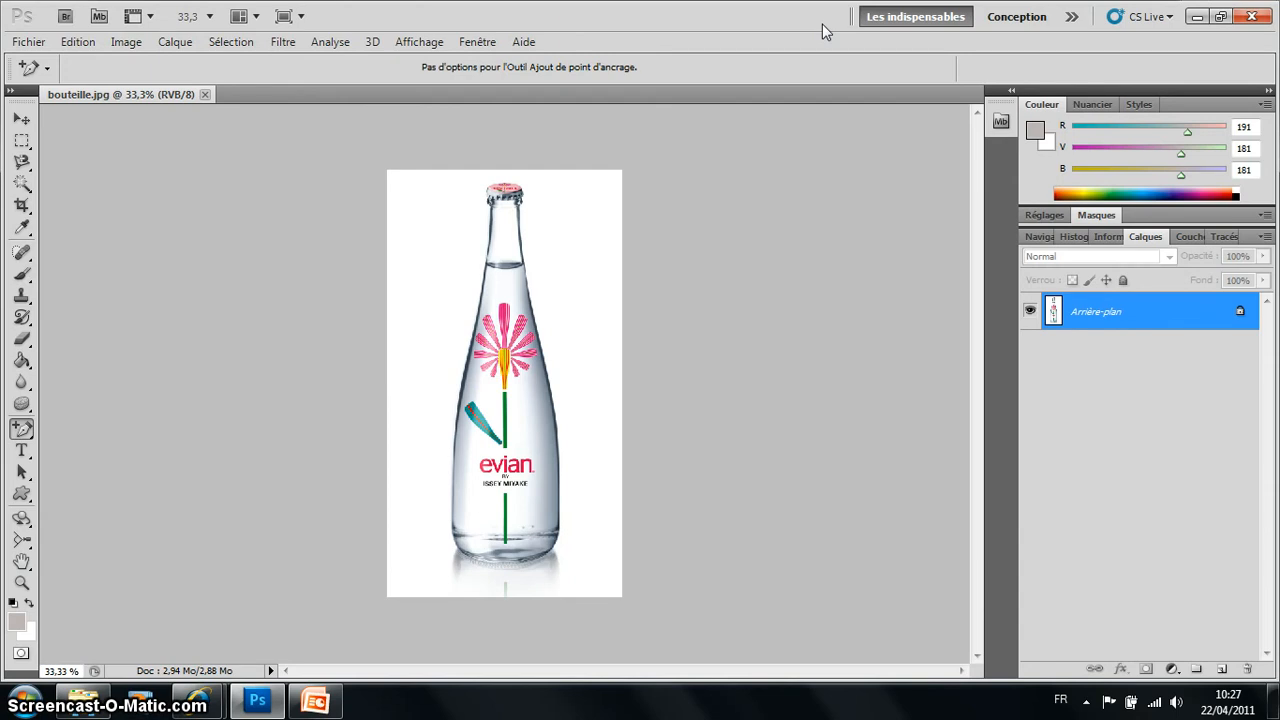
With the Pen tool, trace the bottle's left contour from the base up to just below the cap
{"action": "left_click", "coordinate": [30, 437]}
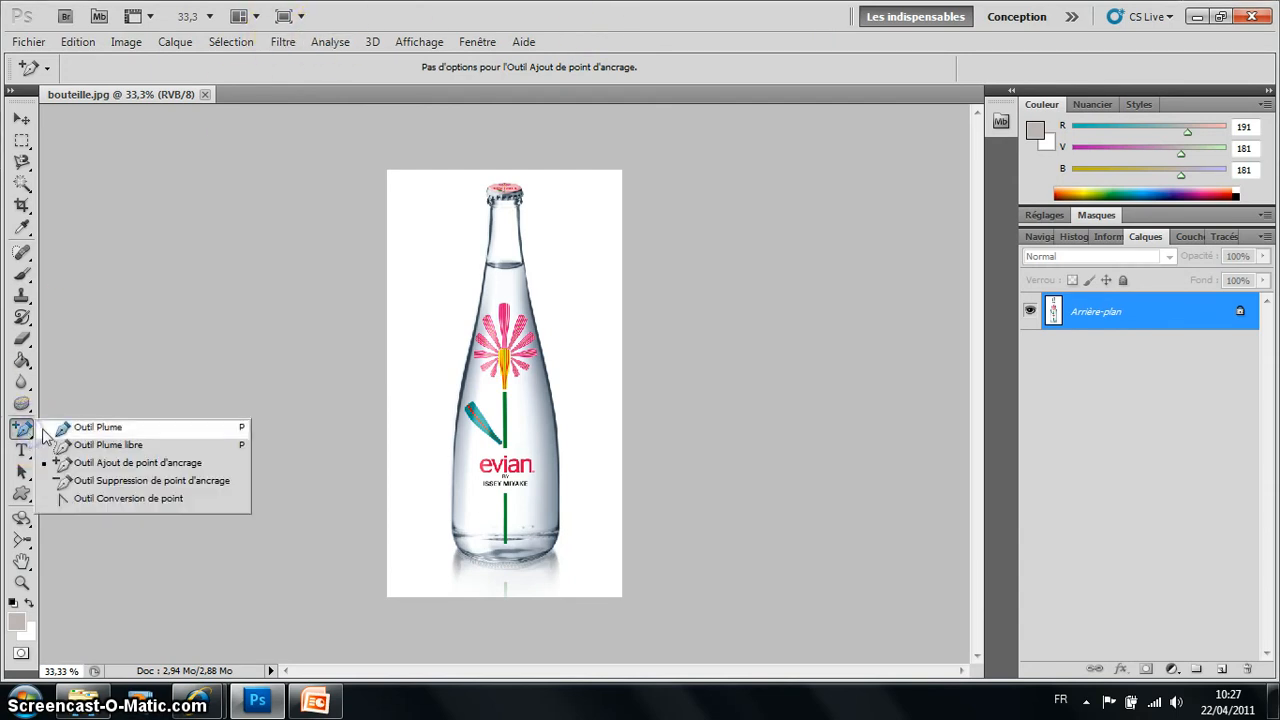
{"action": "left_click", "coordinate": [97, 427]}
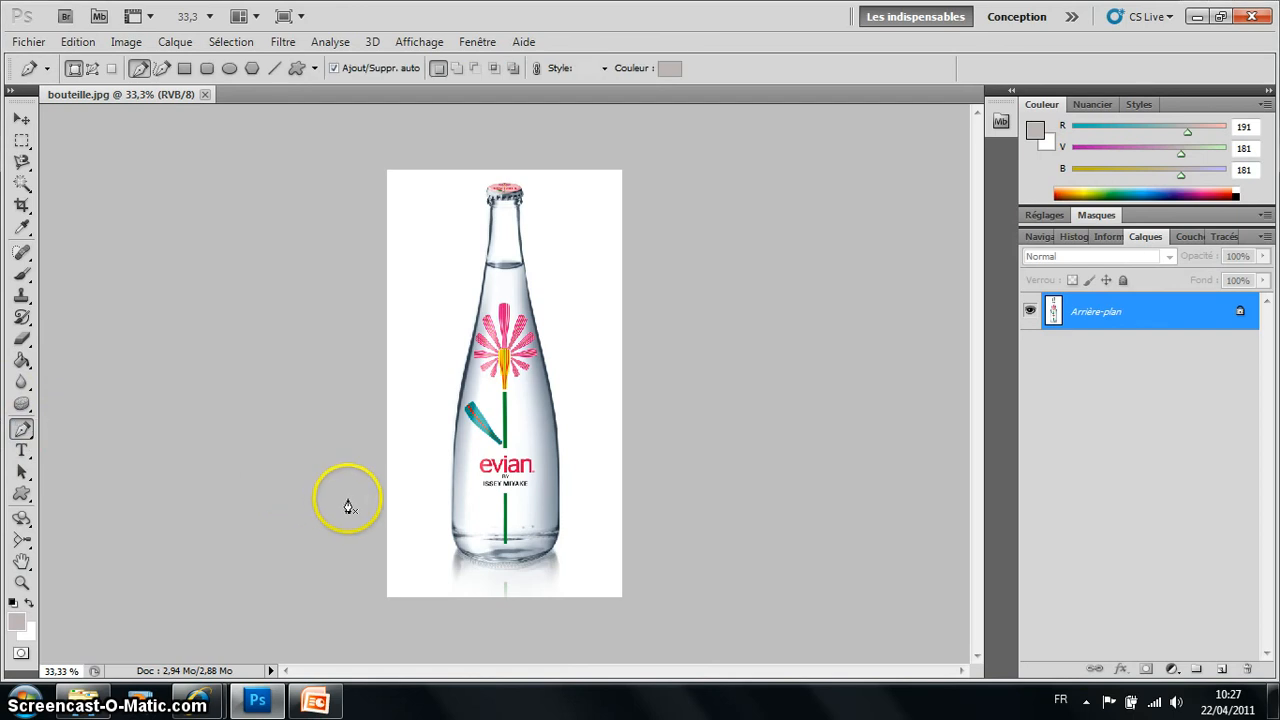
{"action": "left_click", "coordinate": [450, 536]}
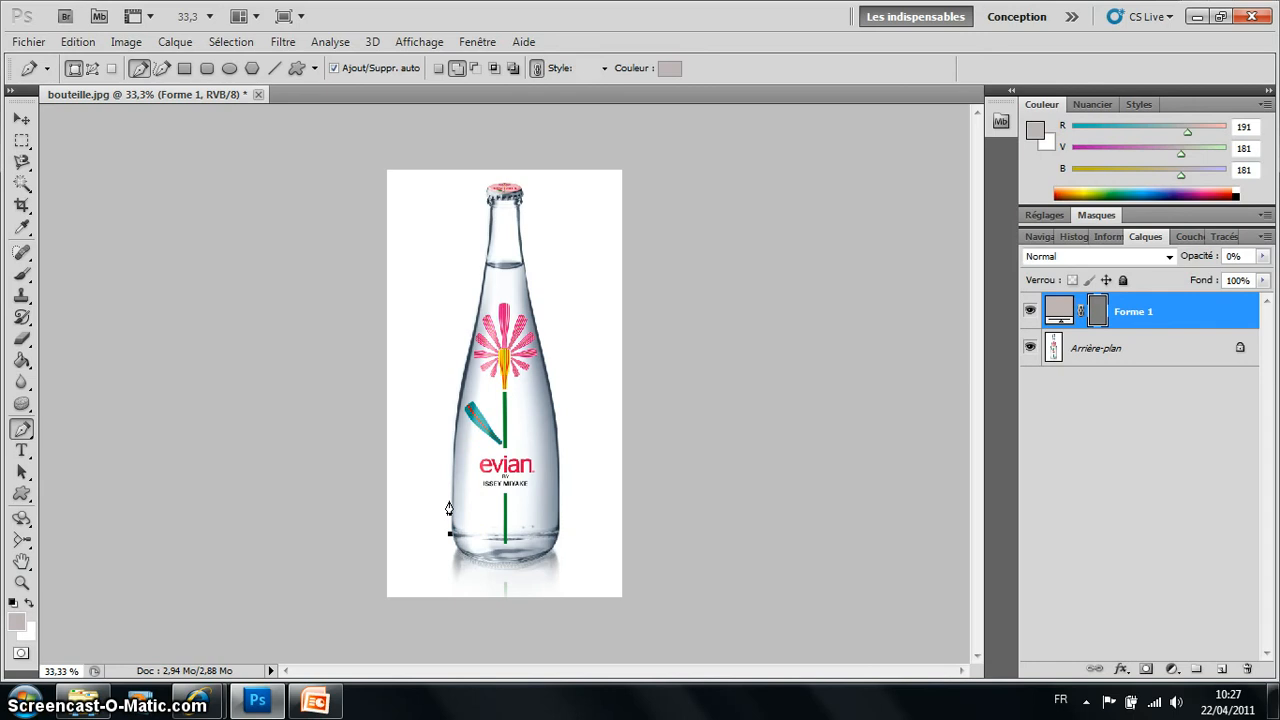
{"action": "key", "text": "ctrl+plus"}
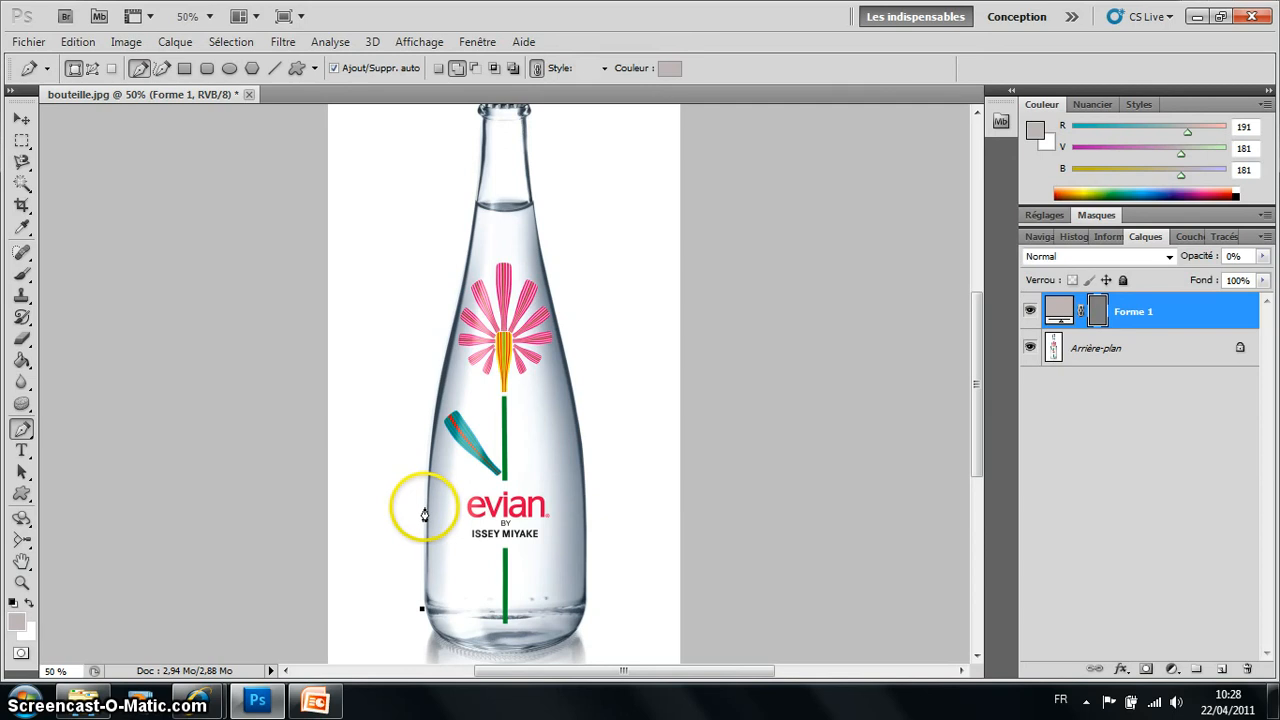
{"action": "left_click", "coordinate": [424, 510]}
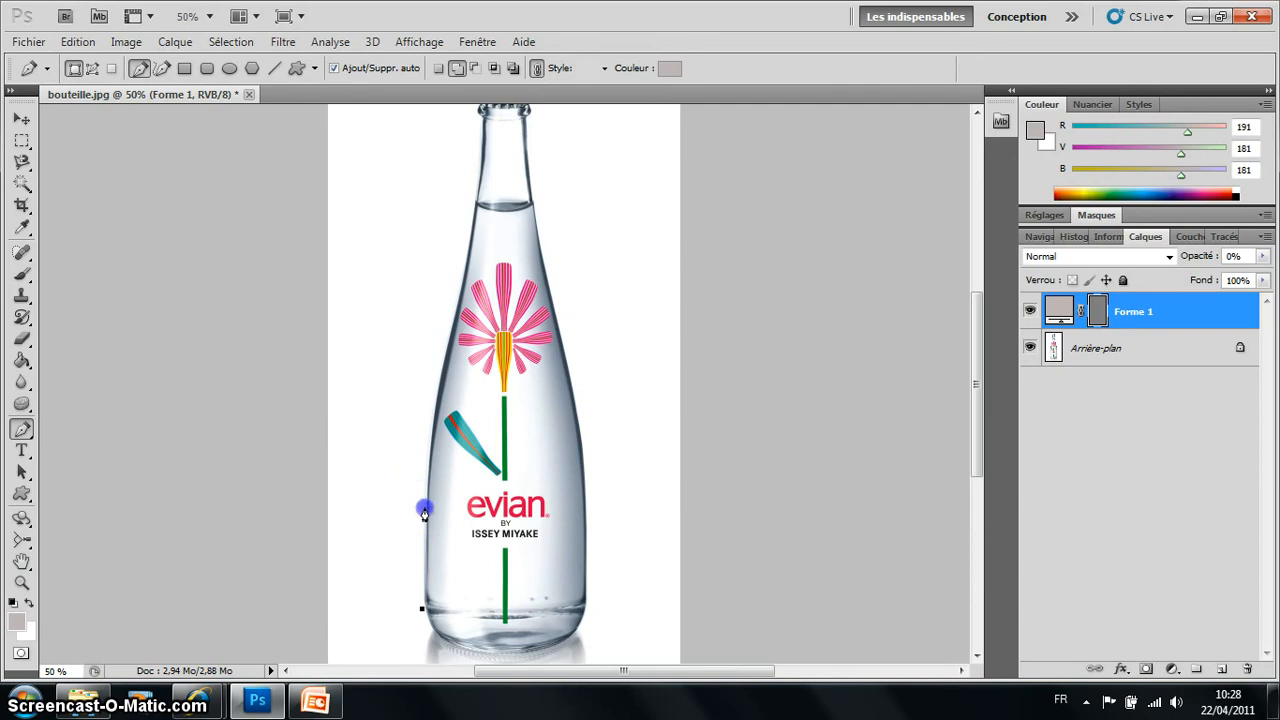
{"action": "left_click", "coordinate": [436, 402]}
{"action": "left_click", "coordinate": [453, 313]}
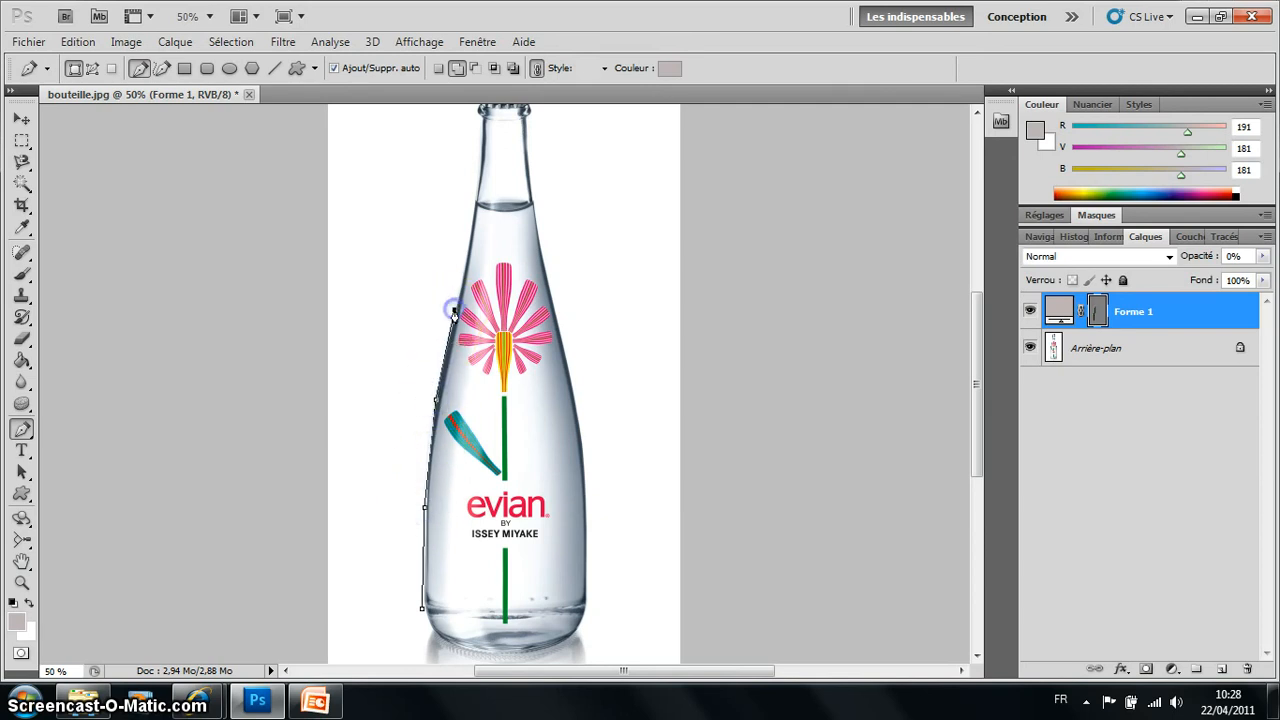
{"action": "left_click", "coordinate": [467, 240]}
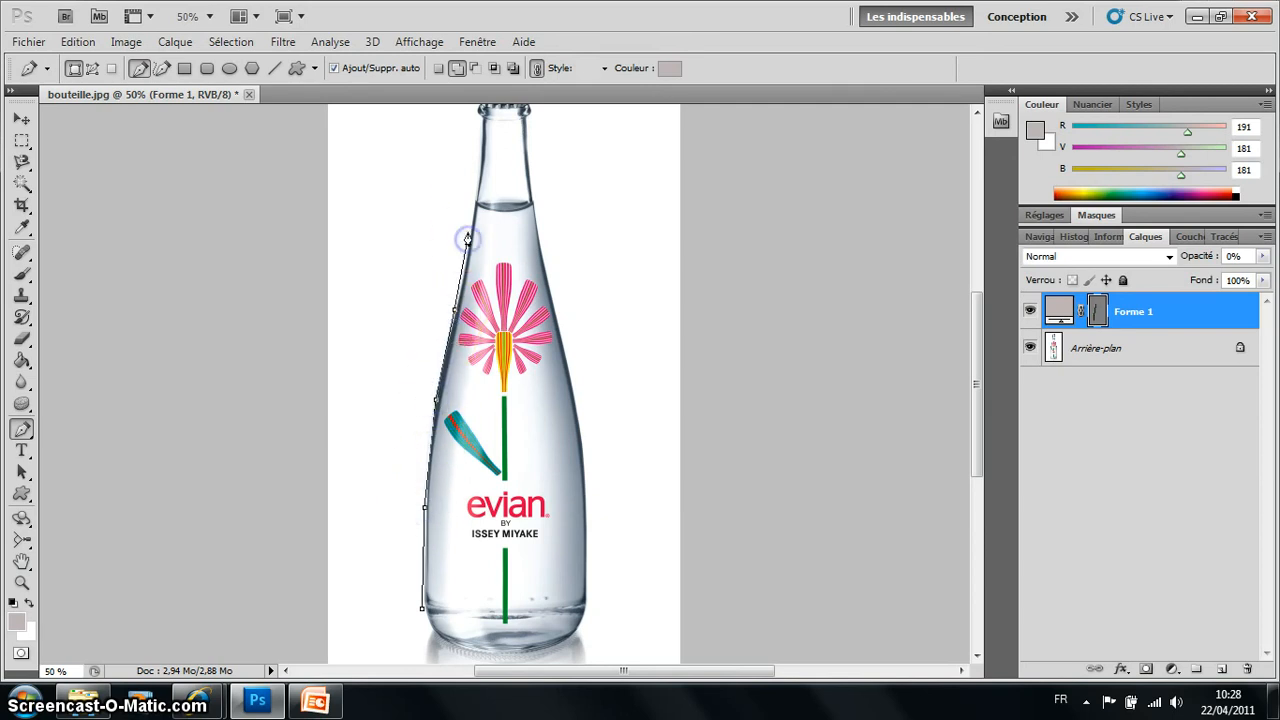
{"action": "left_click", "coordinate": [477, 183]}
{"action": "left_click", "coordinate": [482, 125]}
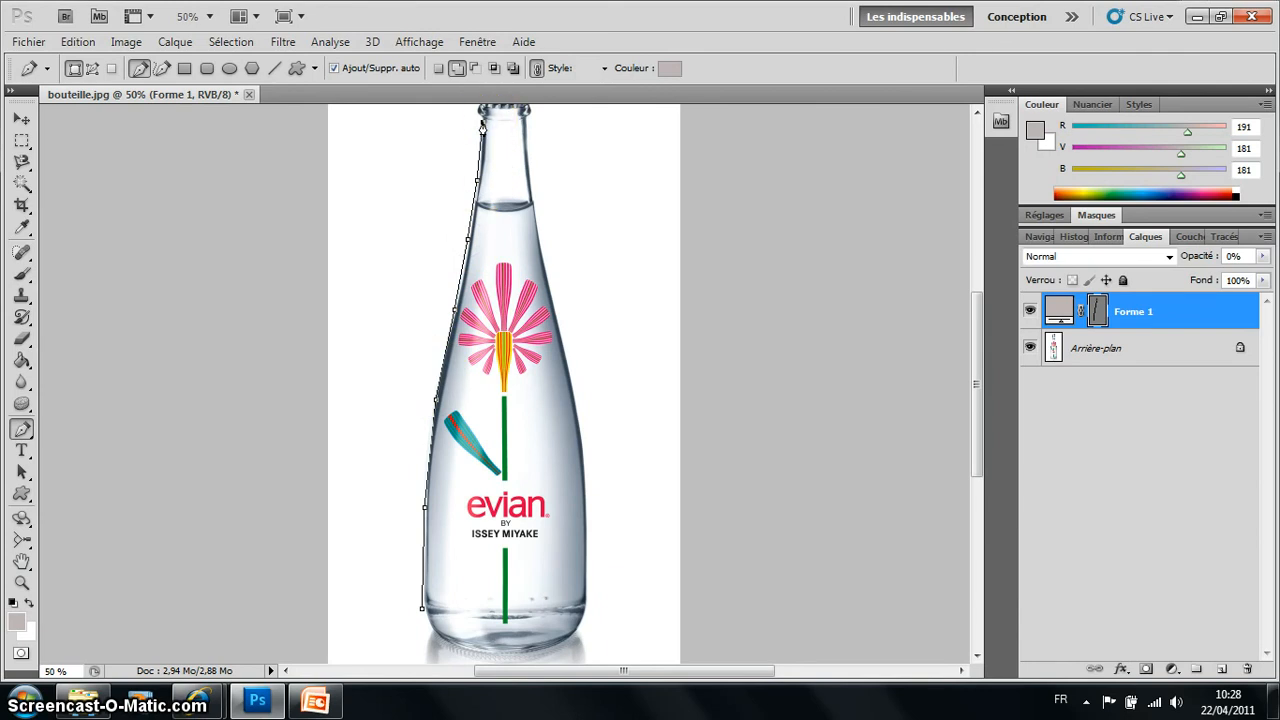
Continue the path around the bottle cap, from its left side over the top to its right side
{"action": "key", "text": "ctrl+minus"}
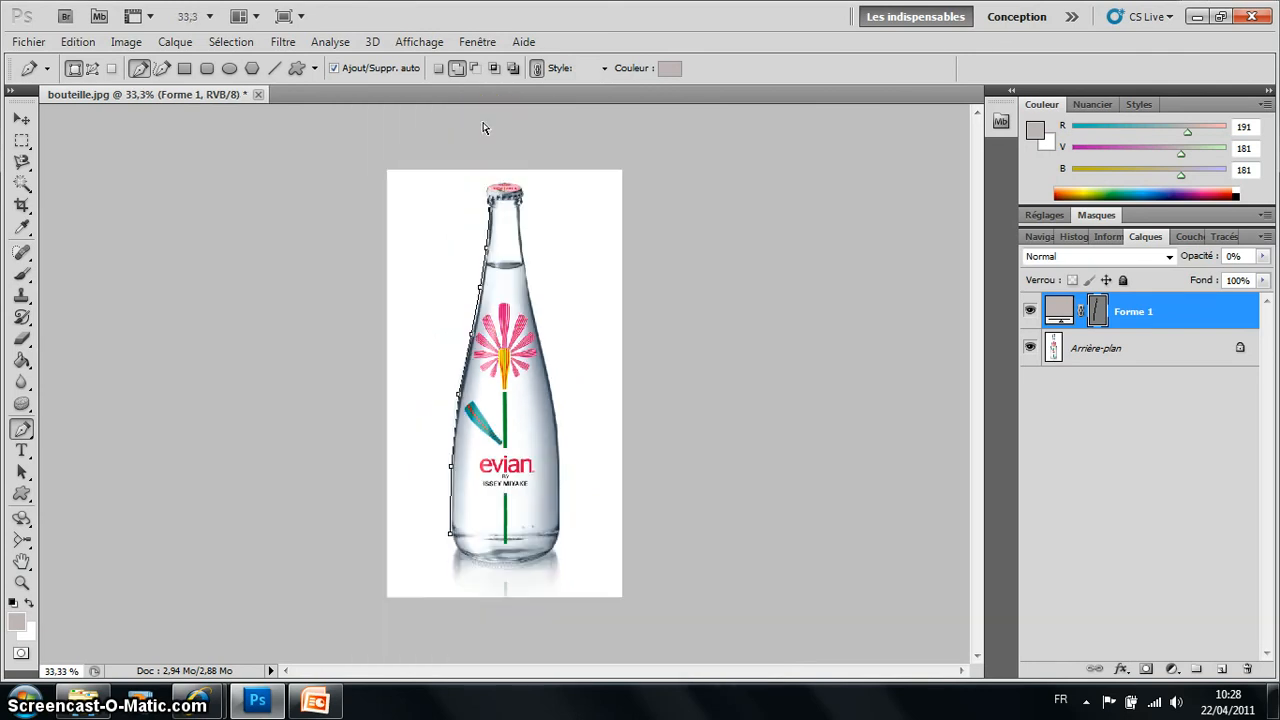
{"action": "left_click_drag", "start_coordinate": [482, 135], "coordinate": [484, 200]}
{"action": "left_click", "coordinate": [508, 182]}
{"action": "left_click", "coordinate": [519, 185]}
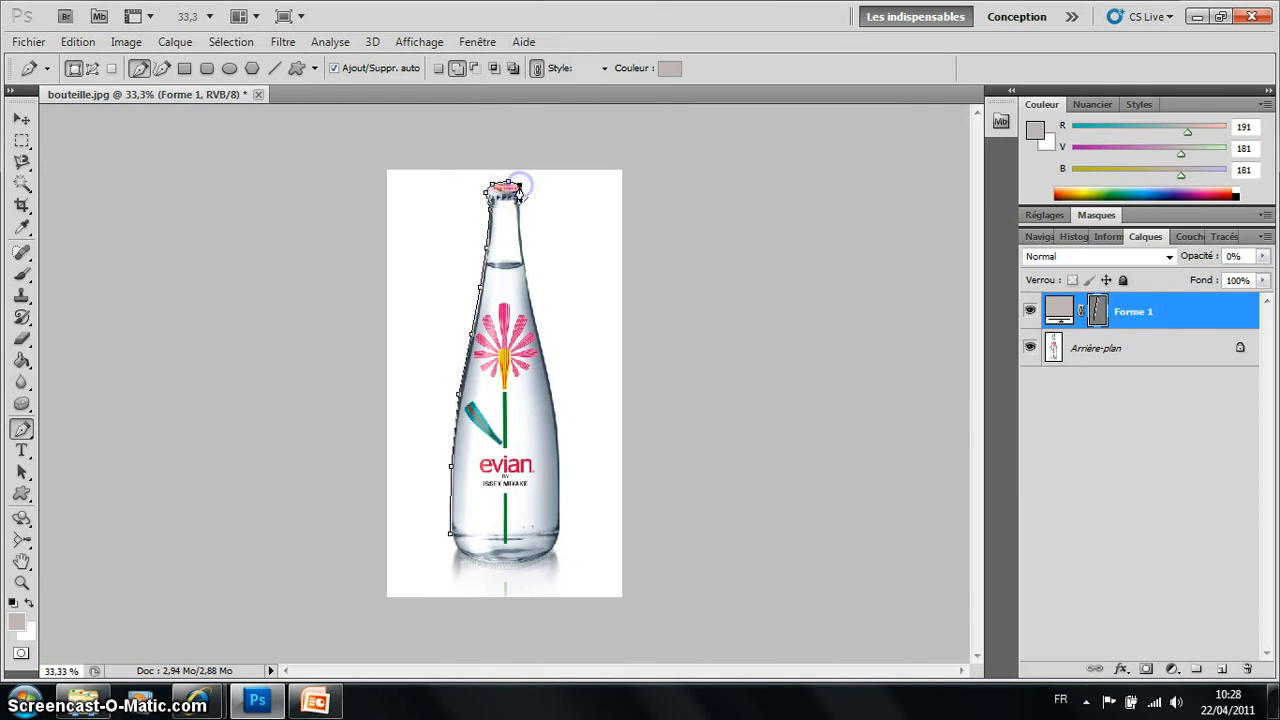
Continue the path down the bottle's right contour, from the neck to the lower right corner
{"action": "left_click", "coordinate": [523, 254]}
{"action": "left_click", "coordinate": [527, 305]}
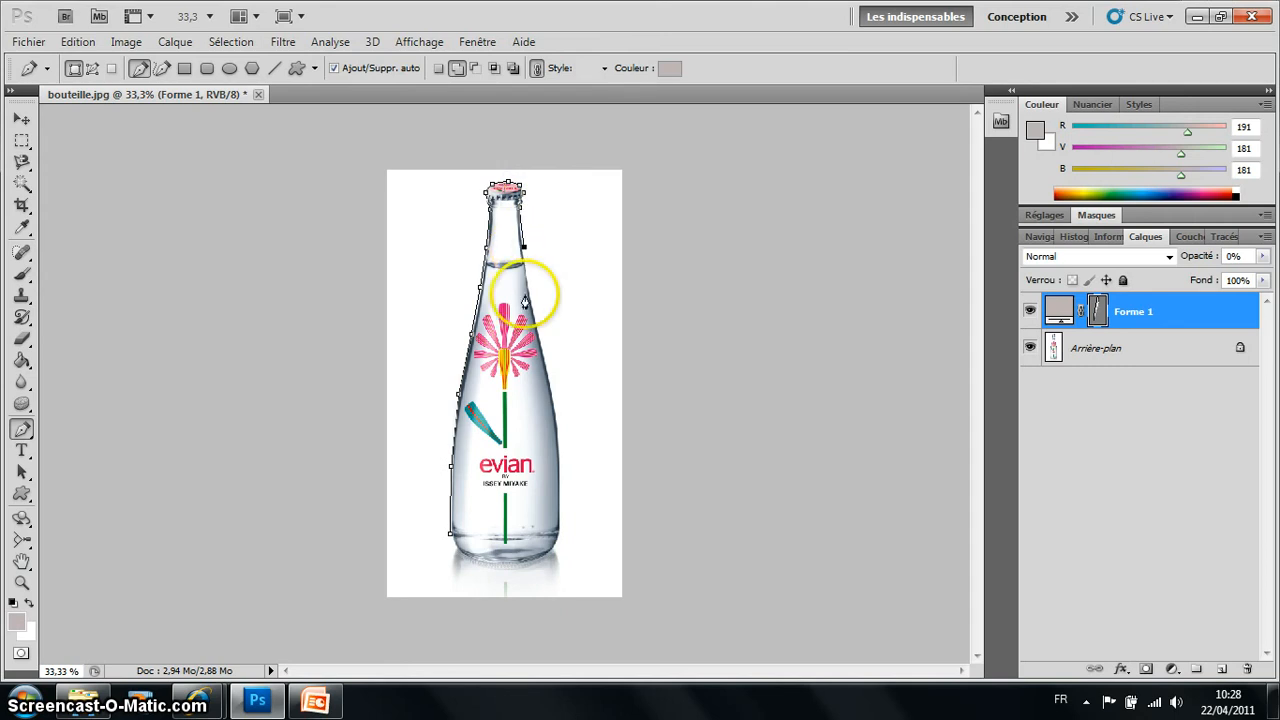
{"action": "left_click", "coordinate": [531, 300]}
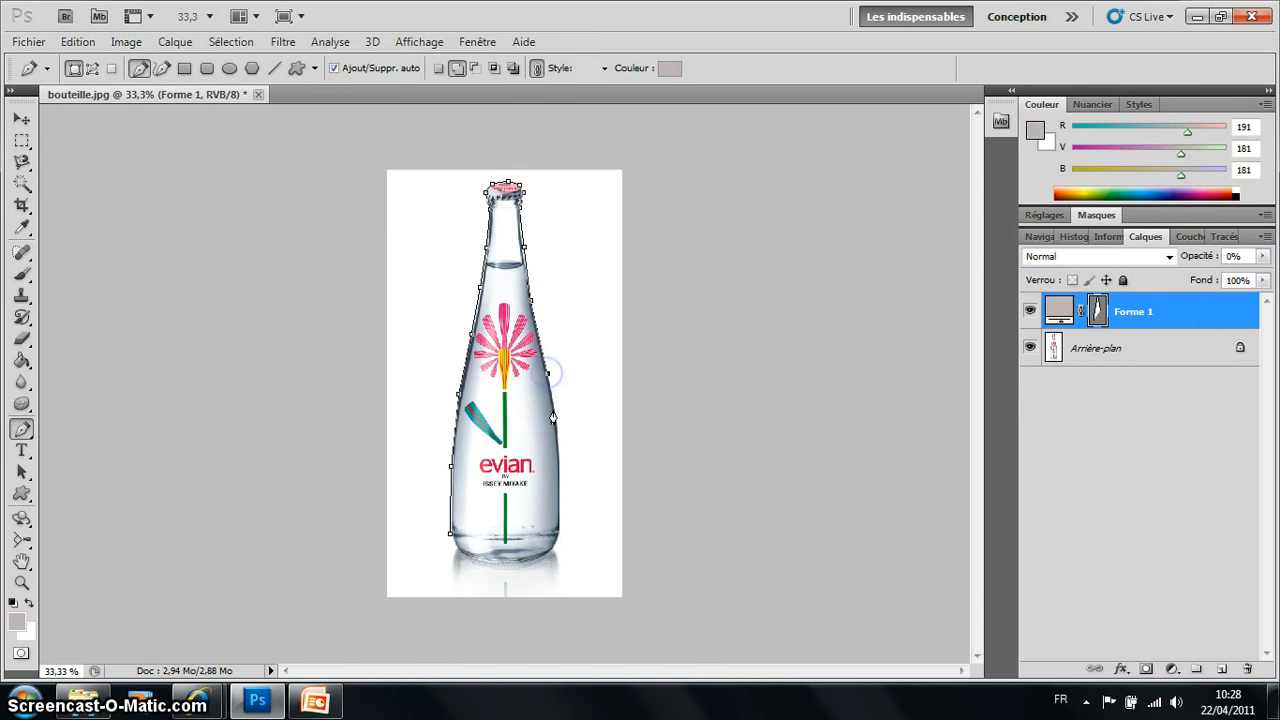
{"action": "left_click", "coordinate": [558, 436]}
{"action": "left_click", "coordinate": [559, 493]}
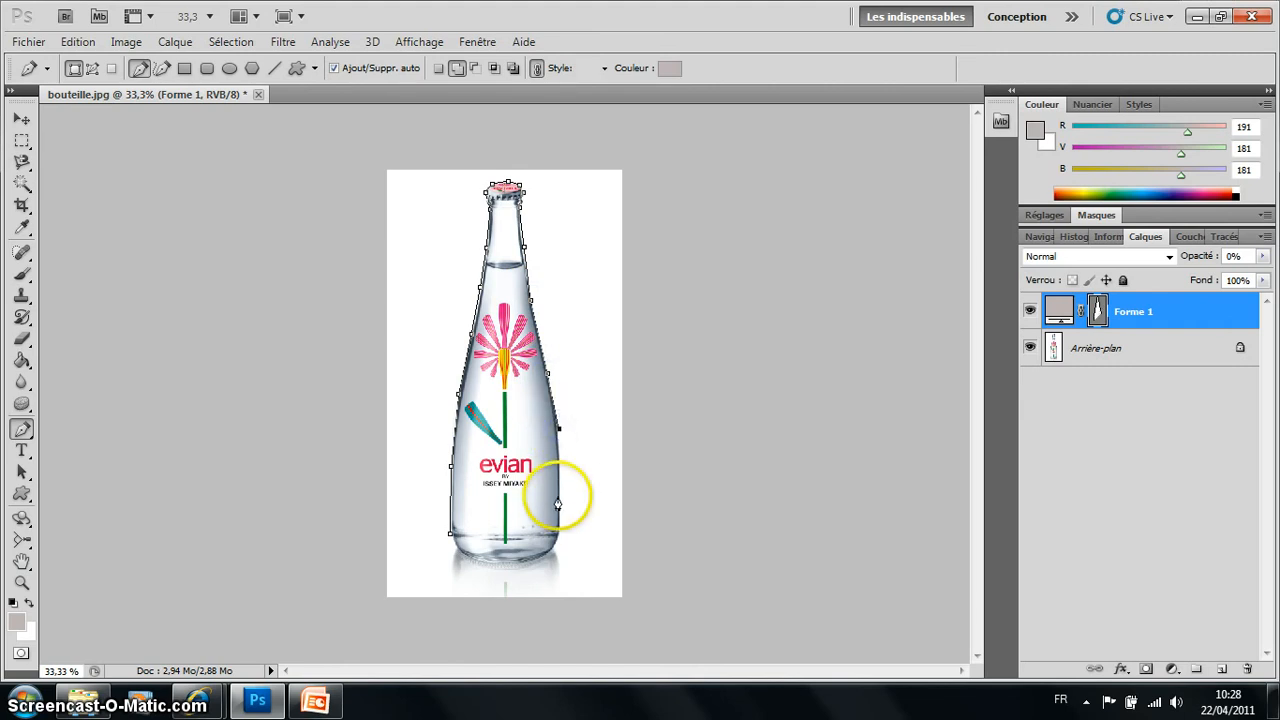
{"action": "left_click", "coordinate": [560, 532]}
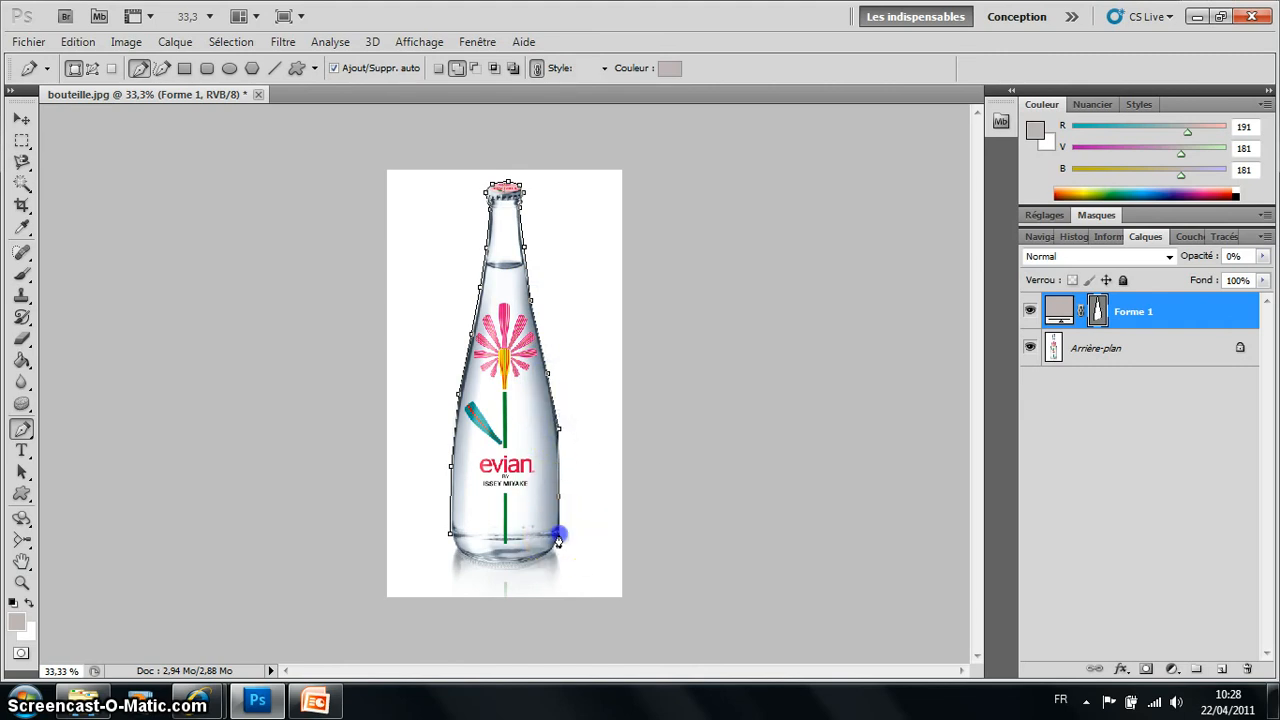
Trace the curve of the bottle's base and close the path at its starting point
{"action": "left_click", "coordinate": [549, 552]}
{"action": "left_click", "coordinate": [506, 564]}
{"action": "left_click", "coordinate": [485, 563]}
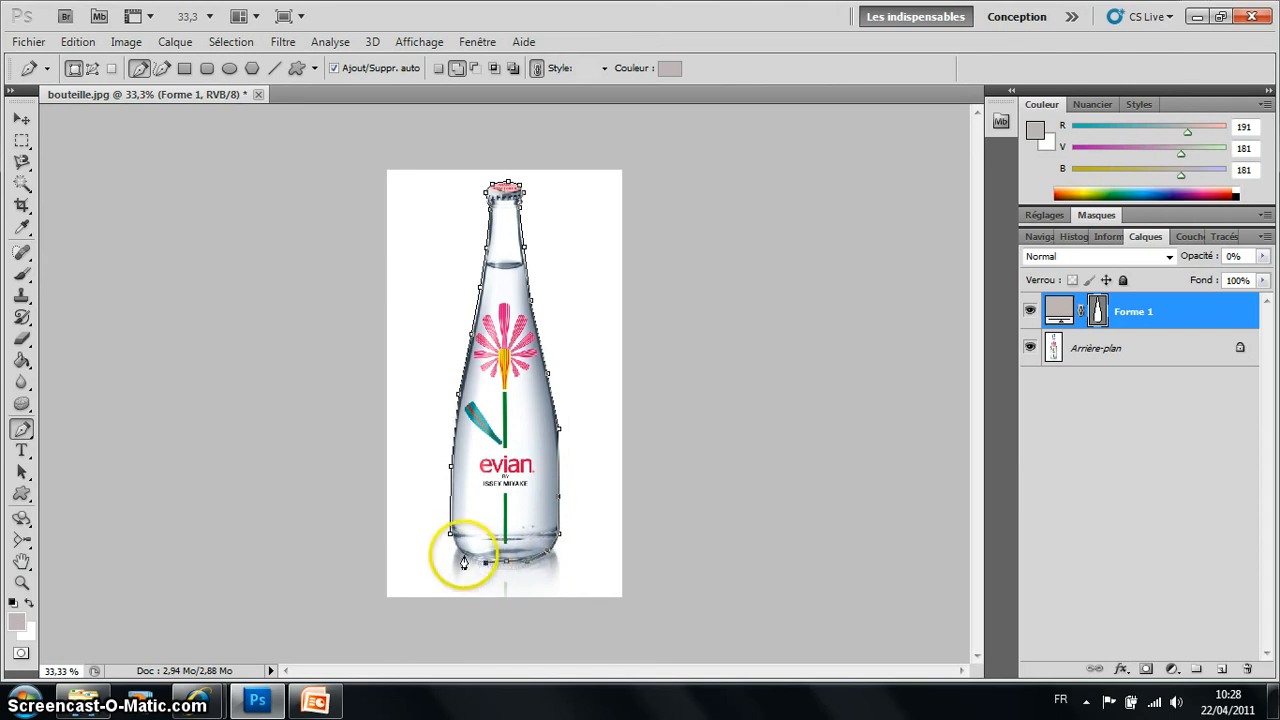
{"action": "left_click", "coordinate": [464, 555]}
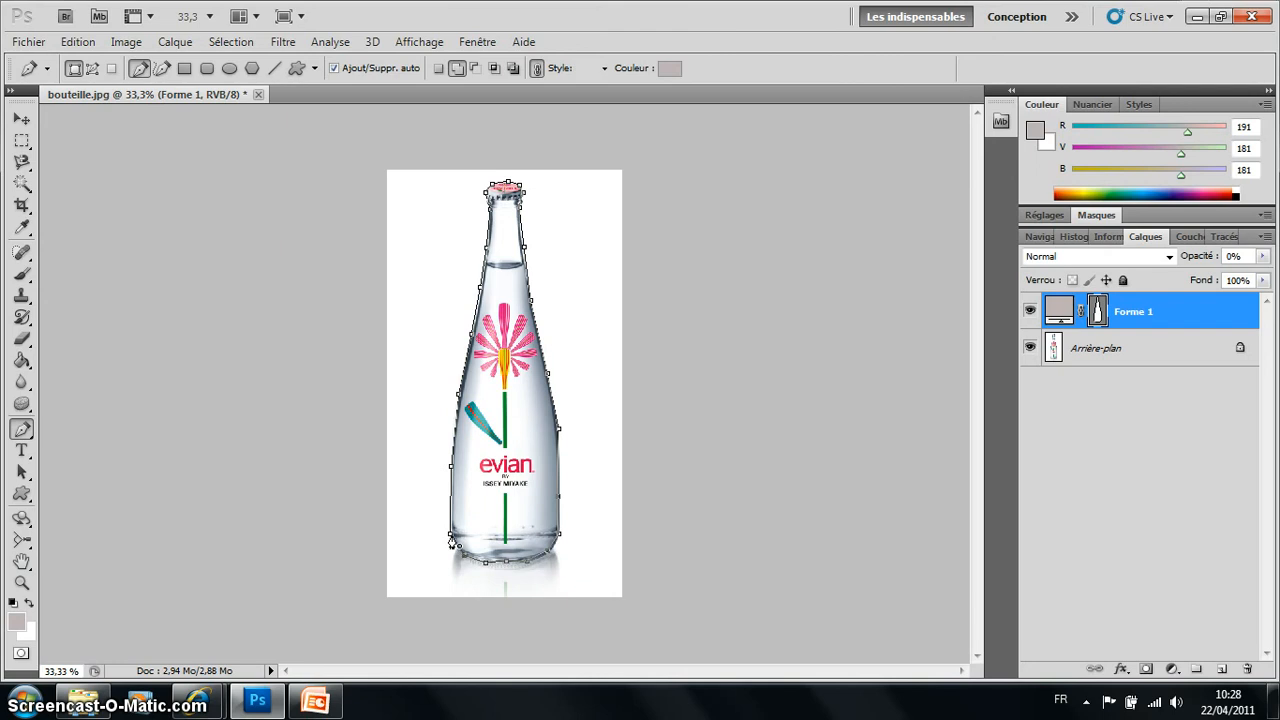
{"action": "left_click", "coordinate": [451, 540]}
Add an anchor point on the left contour beside the flower and move it onto the bottle's edge
{"action": "key", "text": "ctrl+plus"}
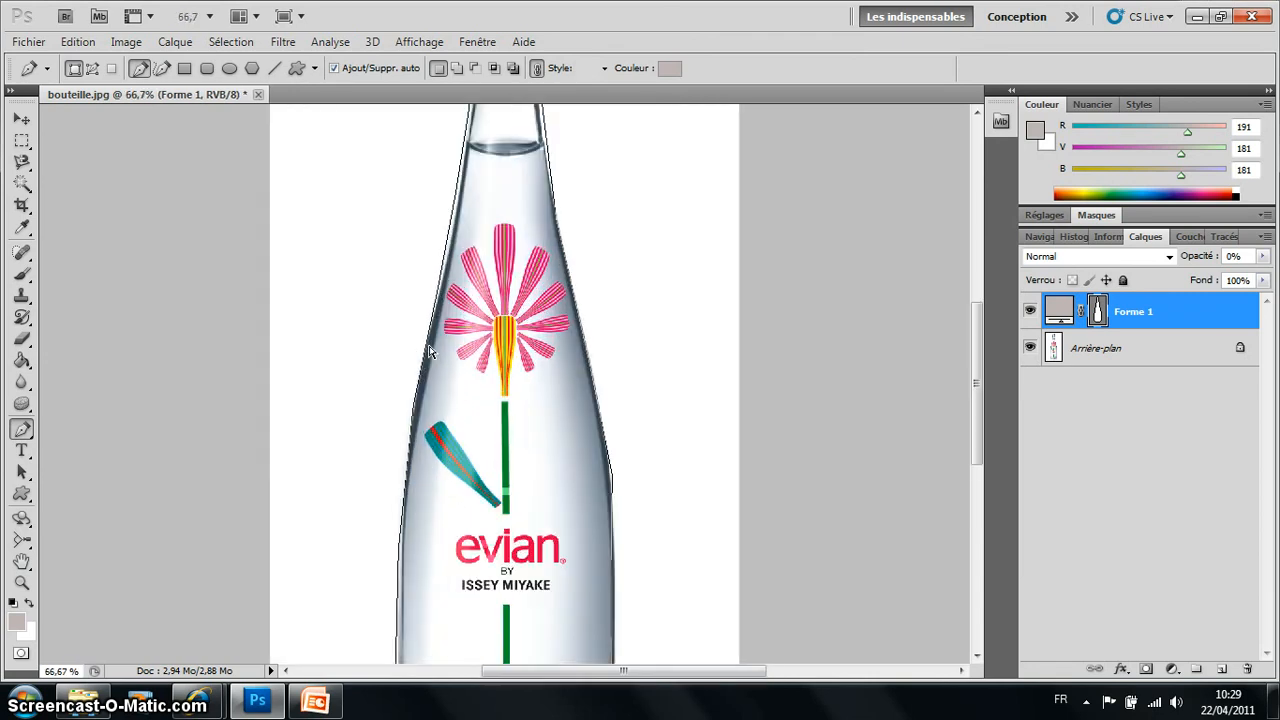
{"action": "left_click", "coordinate": [22, 430]}
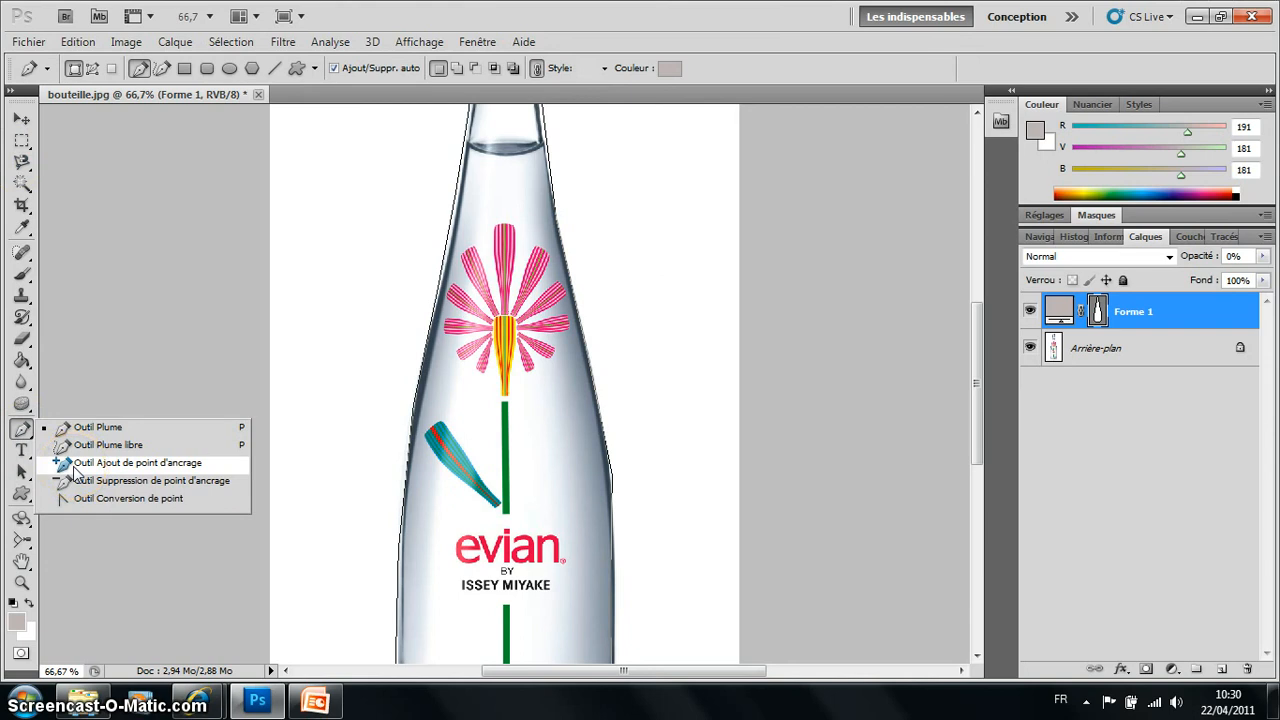
{"action": "left_click", "coordinate": [76, 467]}
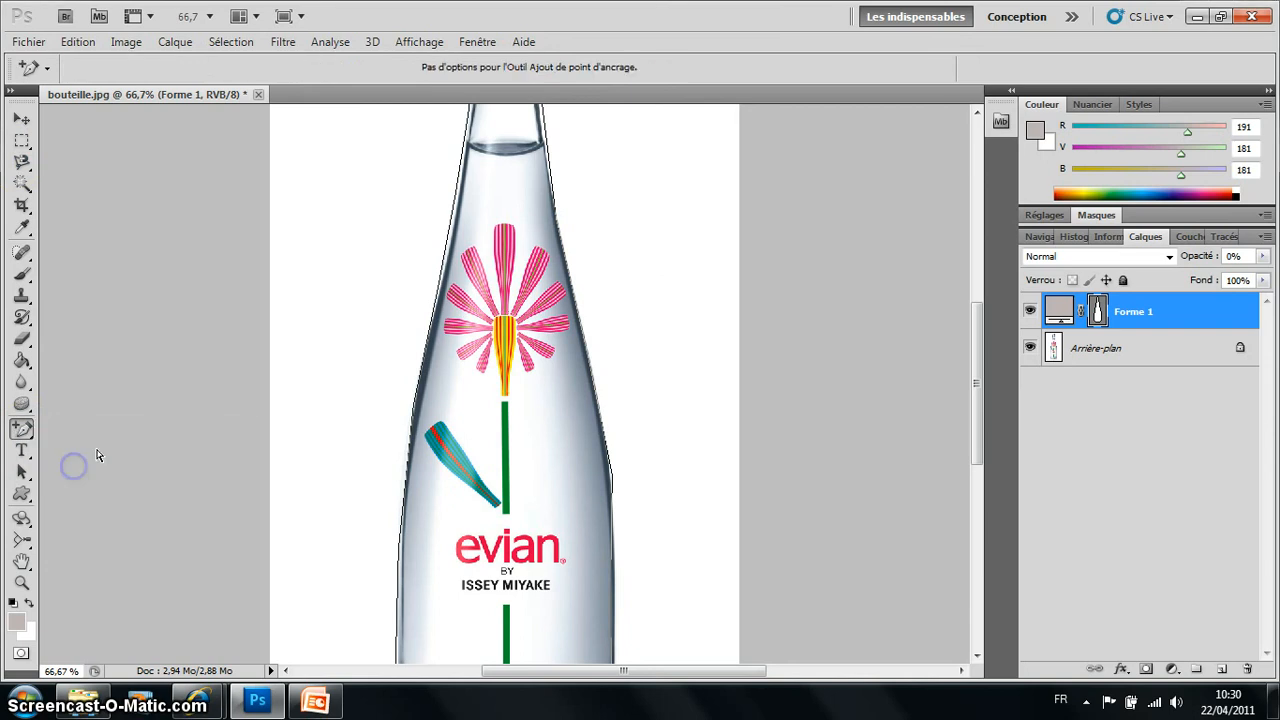
{"action": "left_click", "coordinate": [446, 246]}
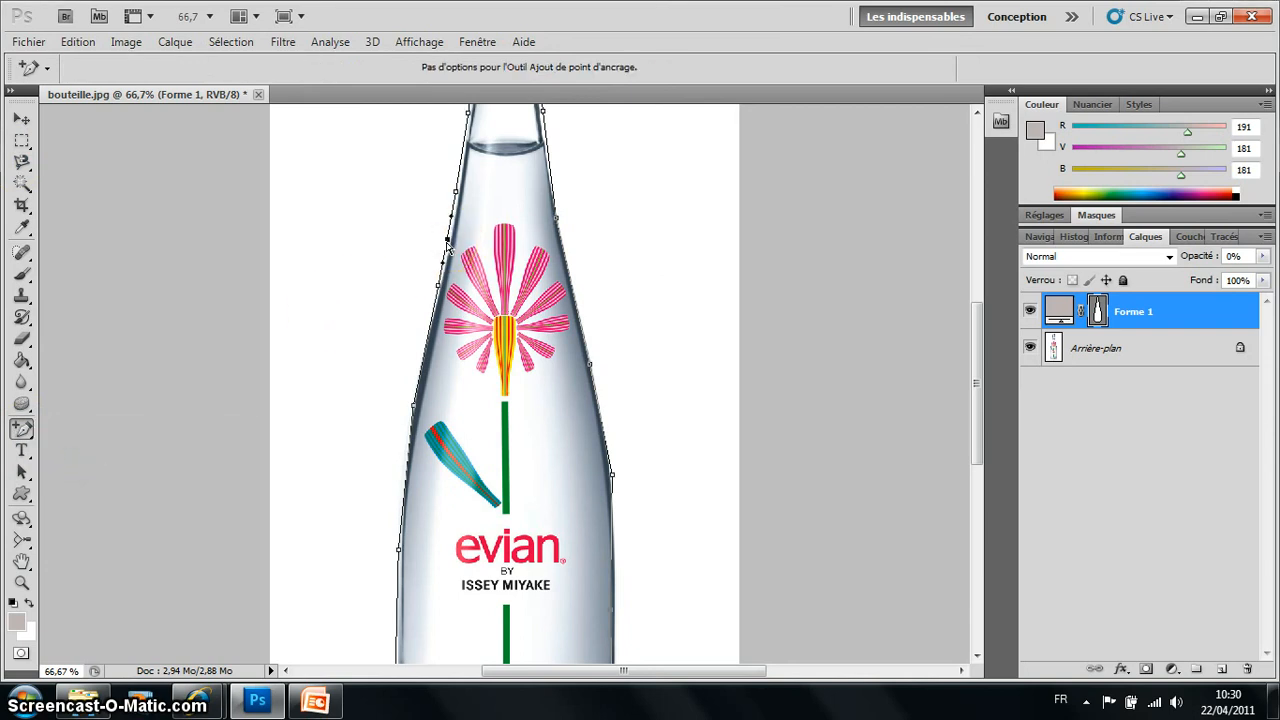
{"action": "left_click", "coordinate": [445, 242]}
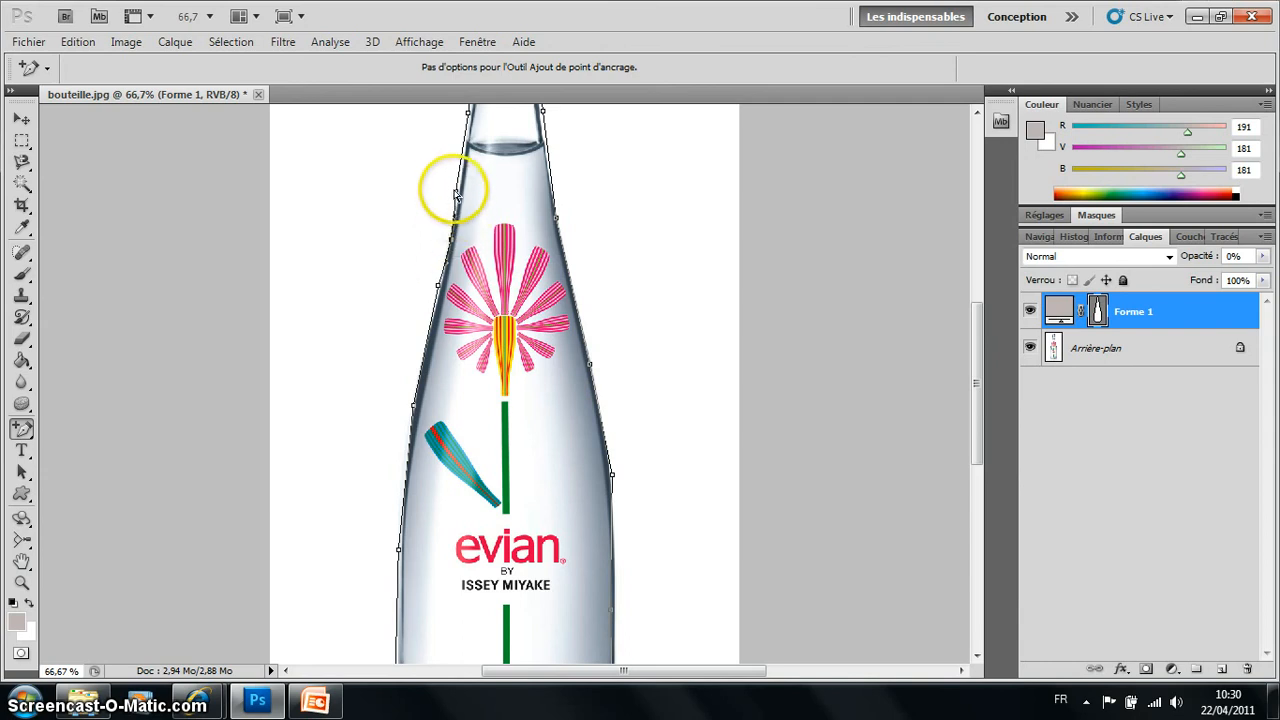
Try pulling two existing anchor points on the neck's left side outward, away from the bottle
{"action": "left_click", "coordinate": [456, 195]}
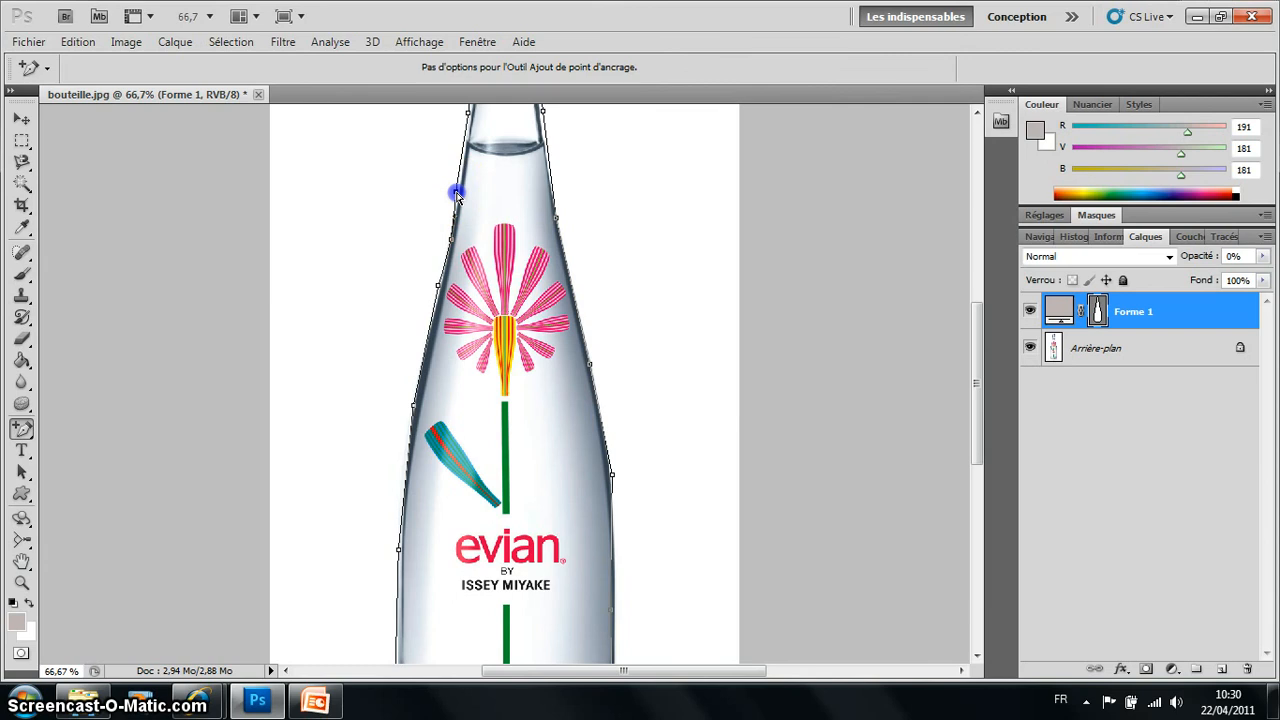
{"action": "left_click_drag", "start_coordinate": [456, 195], "coordinate": [360, 167]}
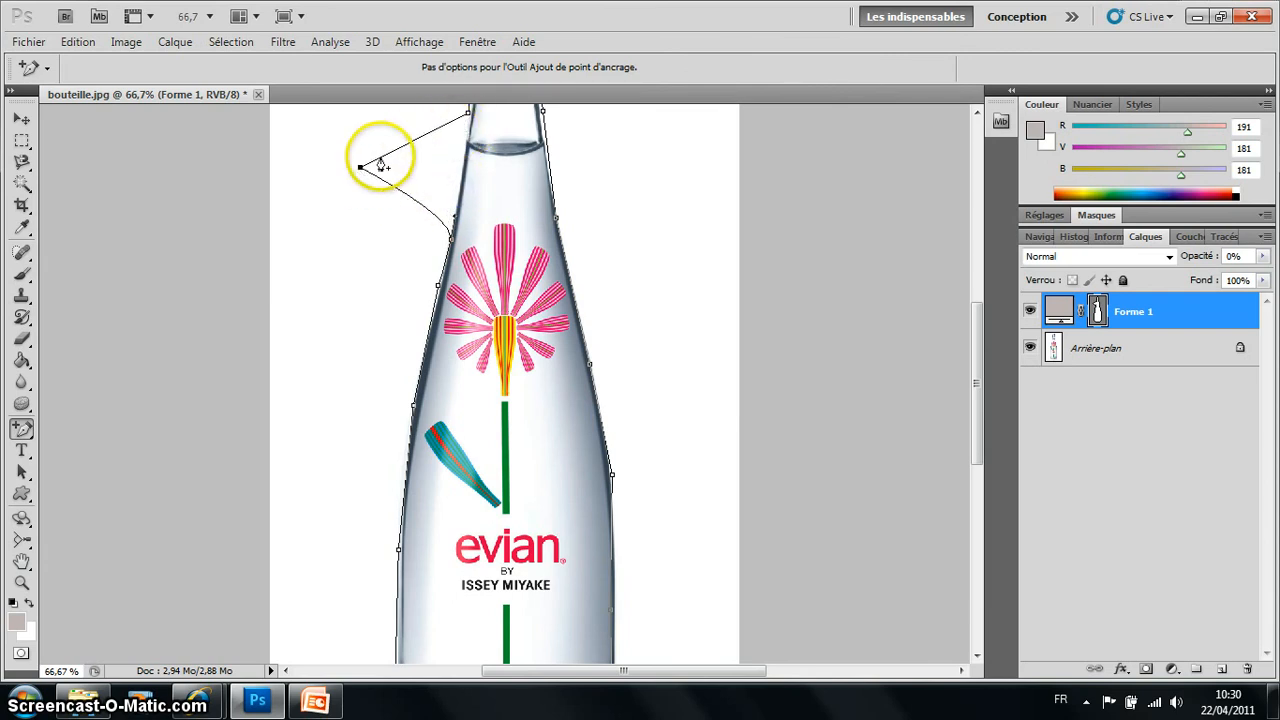
{"action": "left_click", "coordinate": [467, 114]}
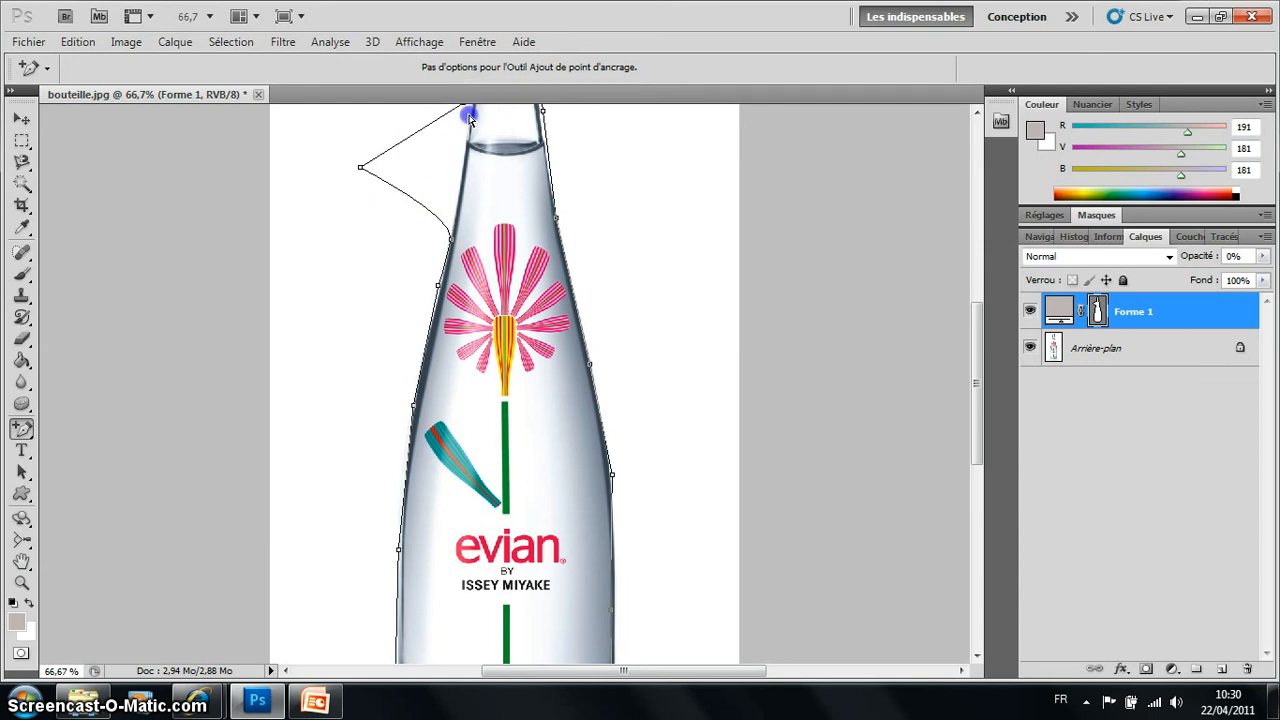
{"action": "left_click_drag", "start_coordinate": [468, 115], "coordinate": [410, 114]}
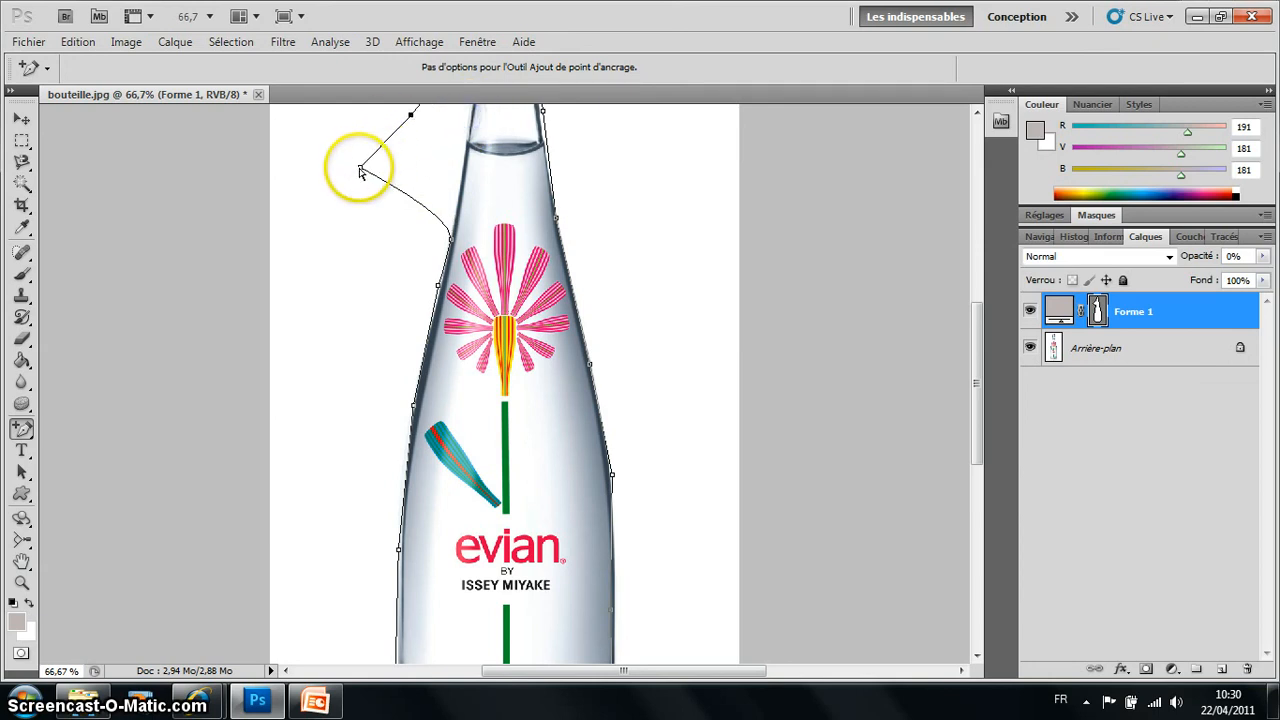
Move the two displaced anchor points back against the left edge of the bottle's neck
{"action": "left_click_drag", "start_coordinate": [360, 170], "coordinate": [463, 170]}
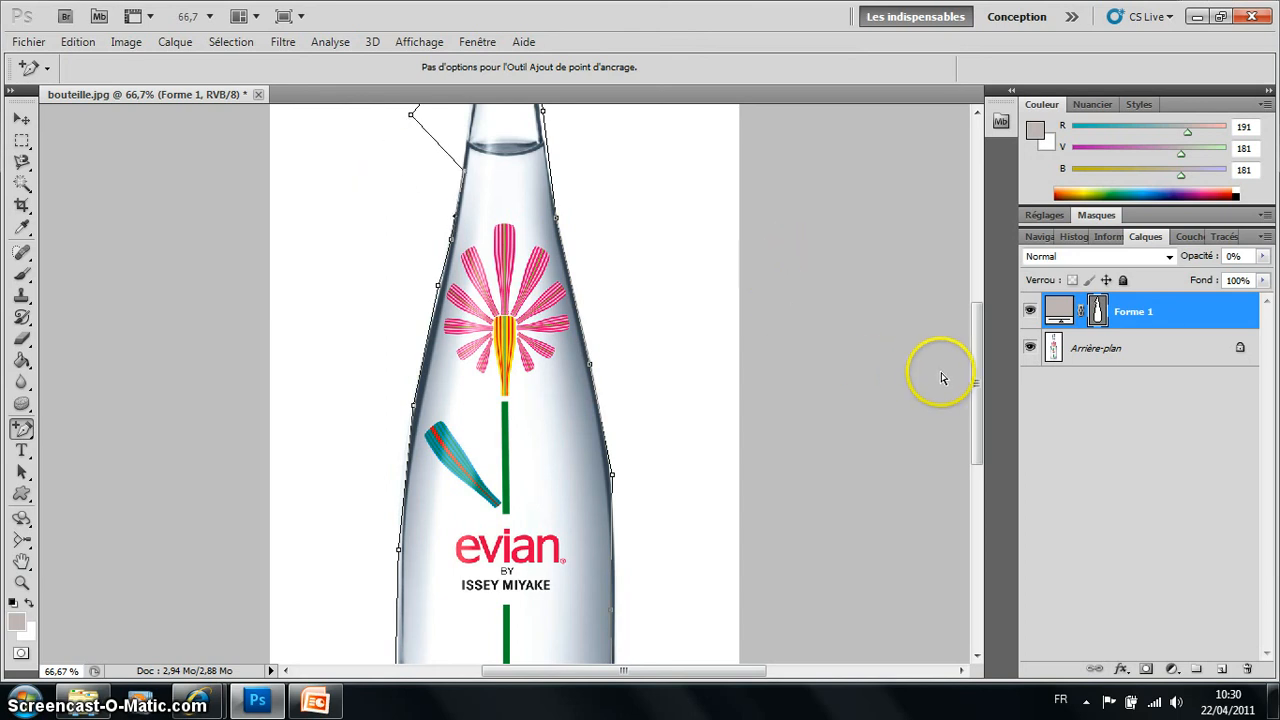
{"action": "left_click_drag", "start_coordinate": [969, 380], "coordinate": [977, 305]}
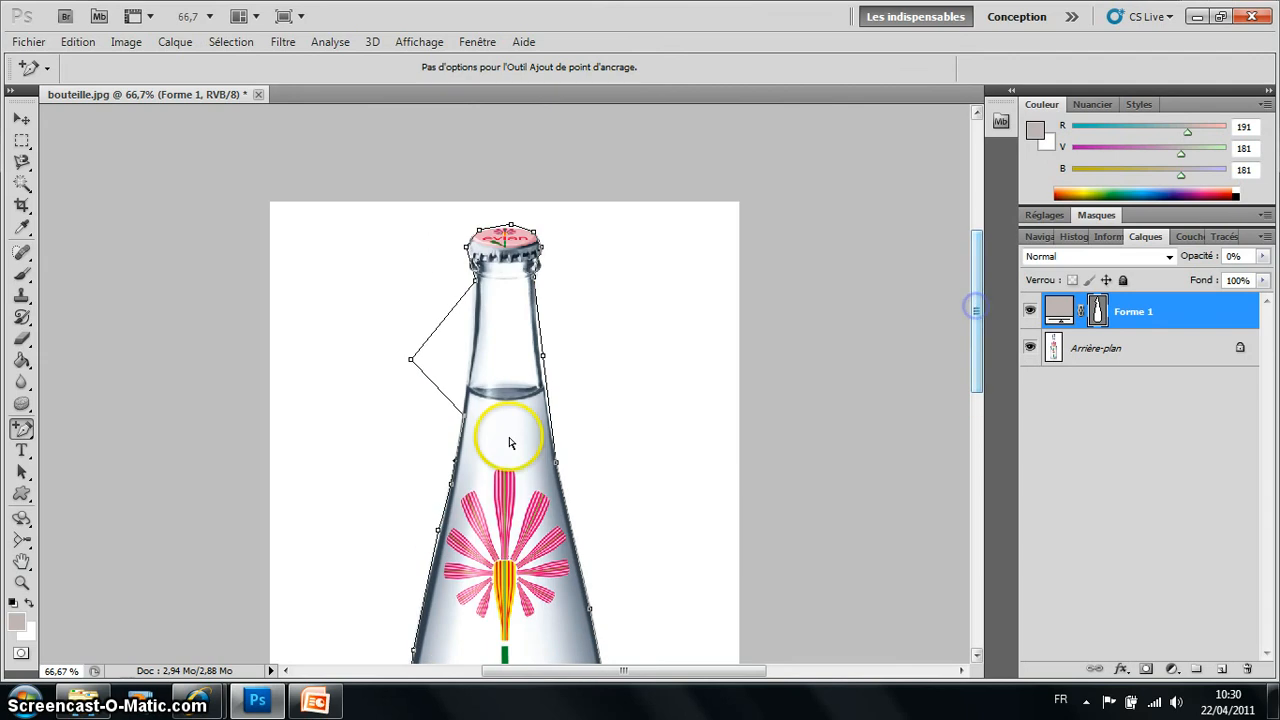
{"action": "left_click_drag", "start_coordinate": [410, 358], "coordinate": [463, 349]}
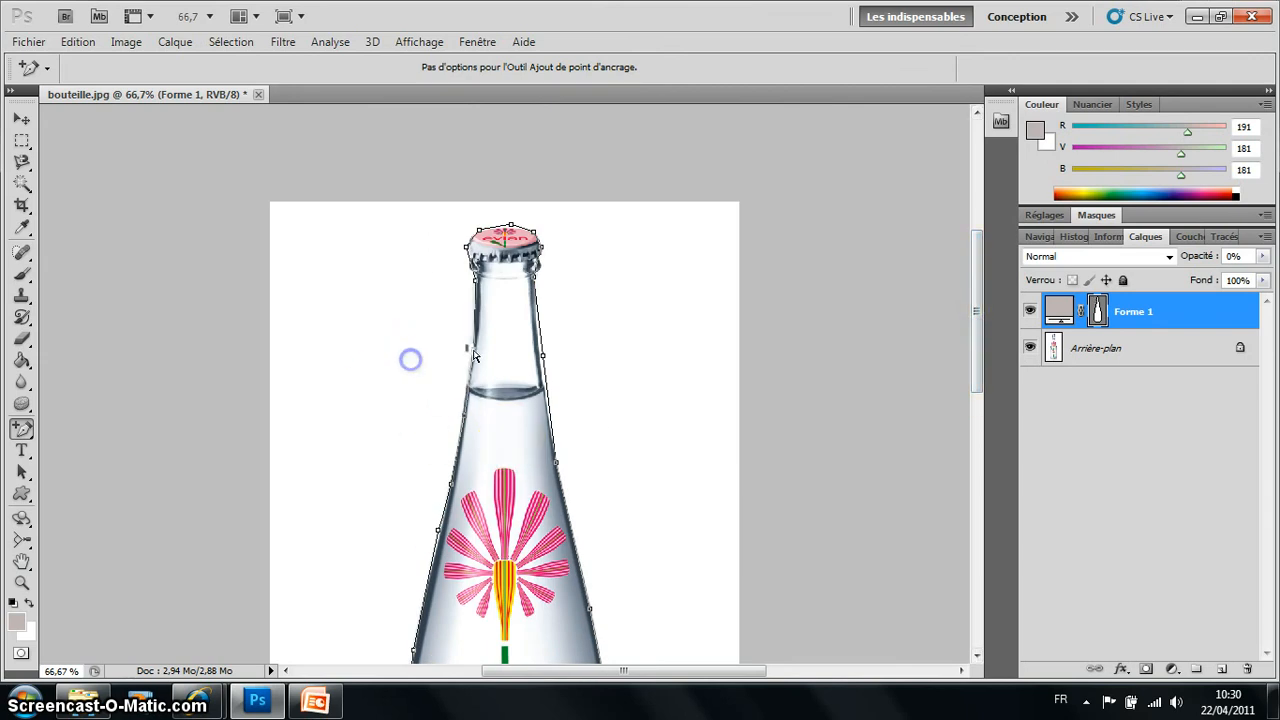
{"action": "left_click", "coordinate": [474, 318]}
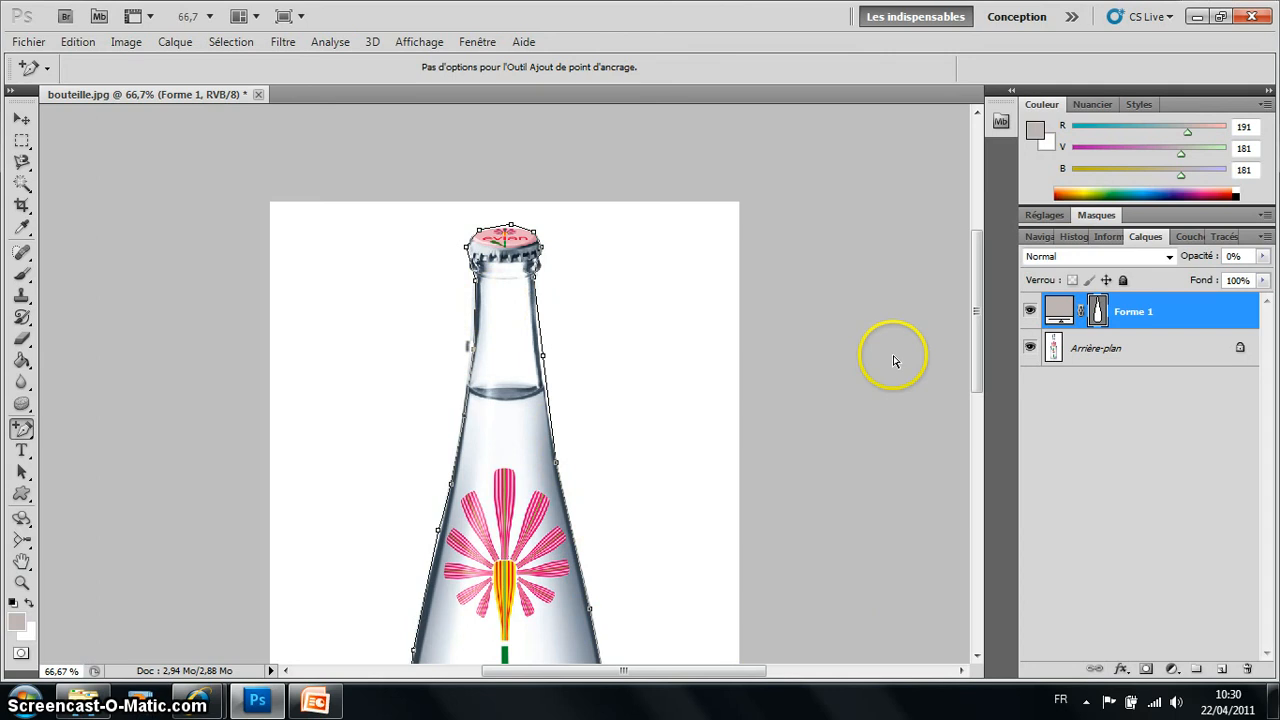
Add an anchor point on the right contour beside the evian logo and adjust its position and direction handles to the glass edge
{"action": "left_click_drag", "start_coordinate": [977, 312], "coordinate": [980, 400]}
{"action": "left_click", "coordinate": [560, 363]}
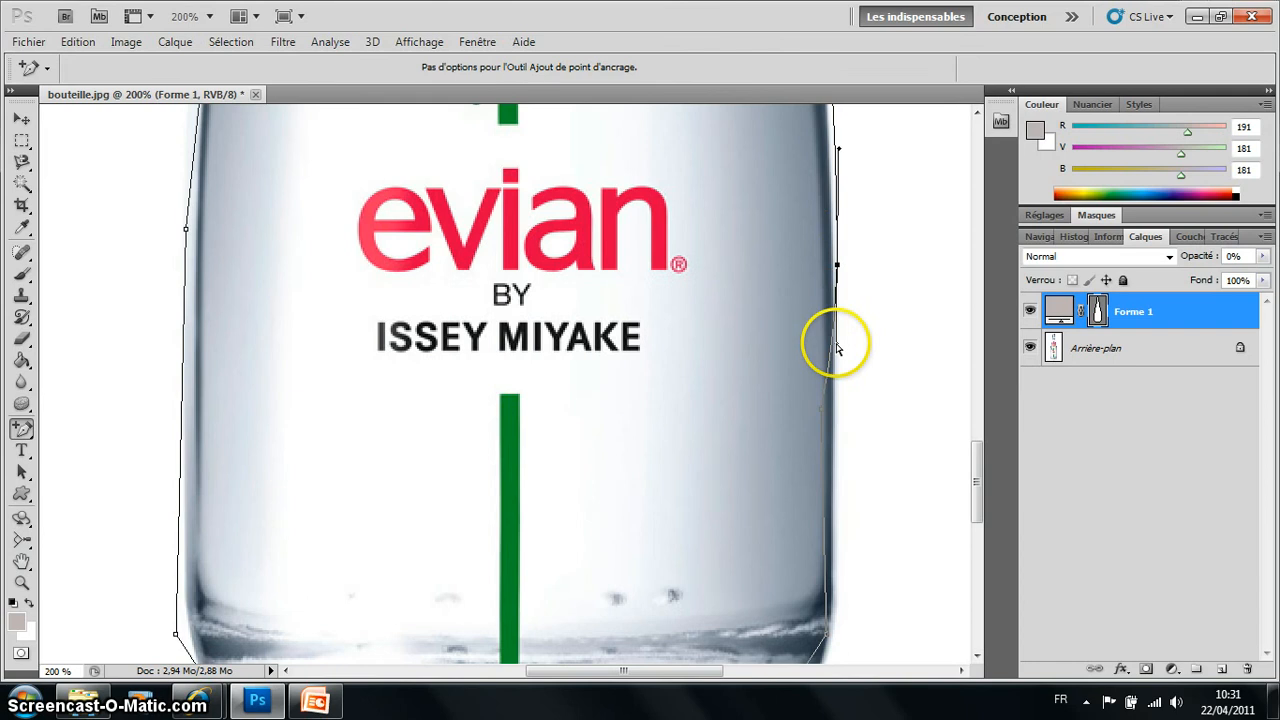
{"action": "left_click", "coordinate": [838, 345]}
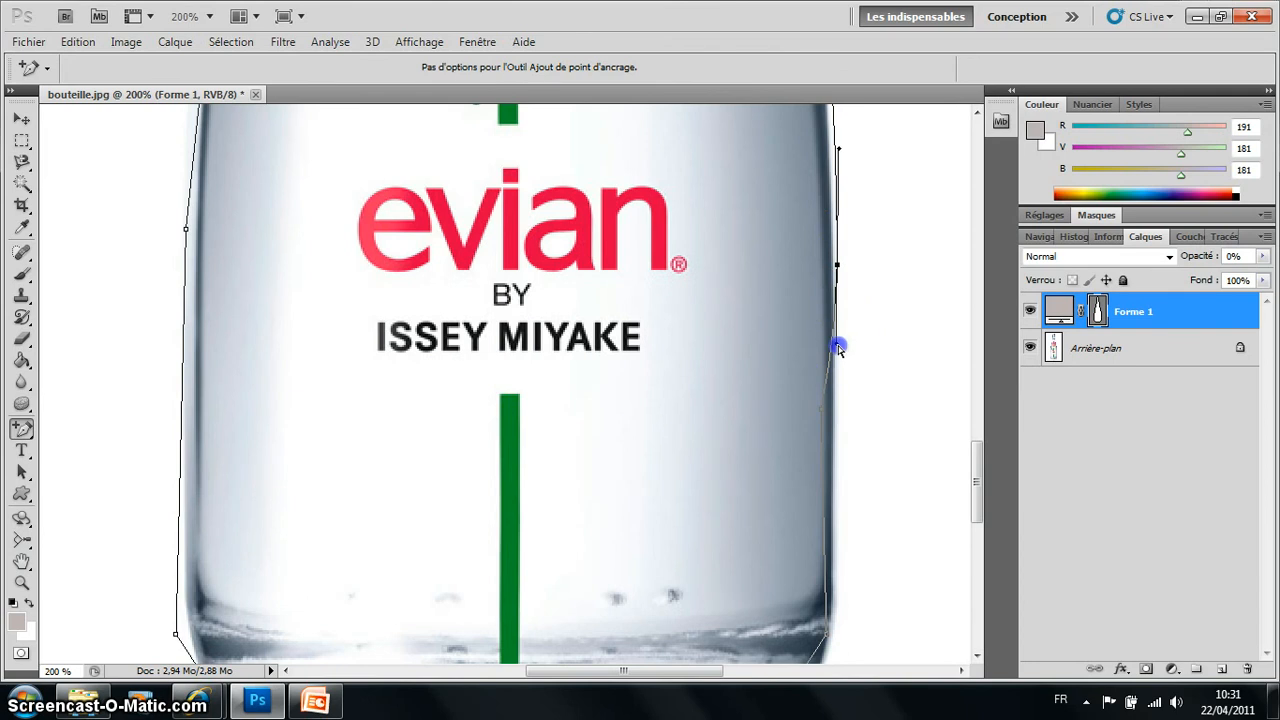
{"action": "left_click_drag", "start_coordinate": [838, 346], "coordinate": [304, 302]}
{"action": "left_click_drag", "start_coordinate": [314, 152], "coordinate": [307, 217]}
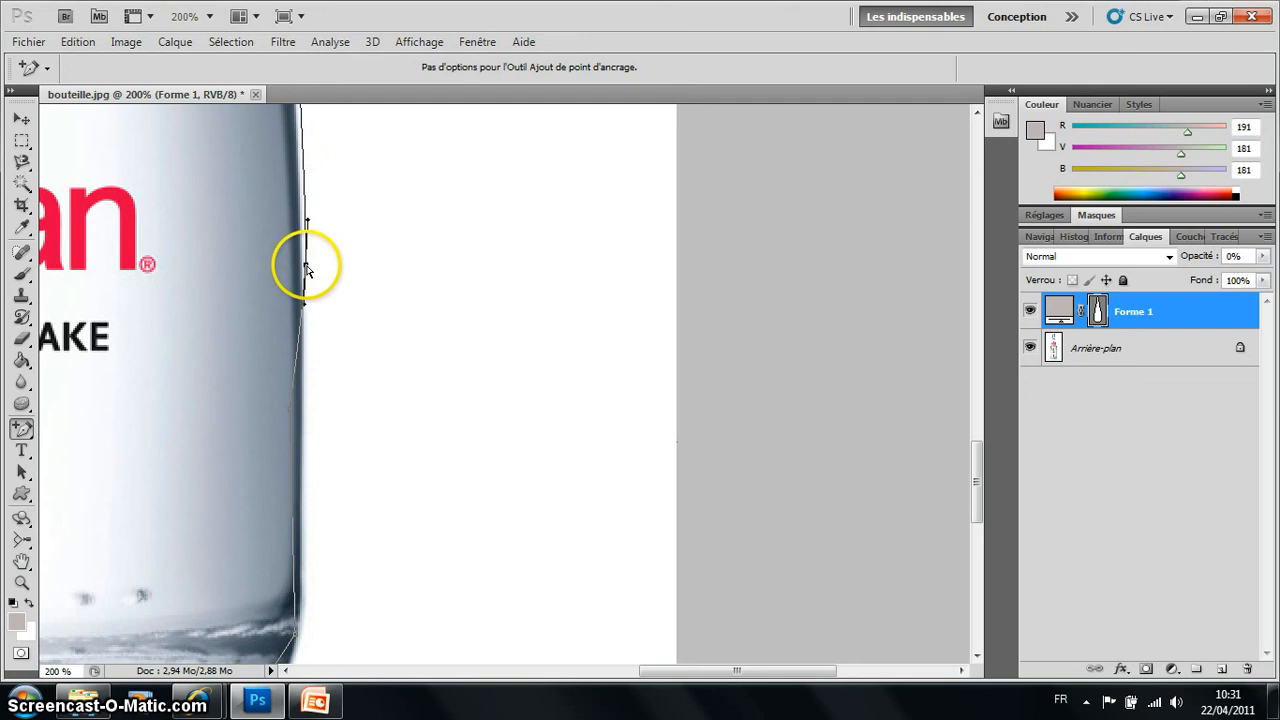
{"action": "left_click_drag", "start_coordinate": [307, 268], "coordinate": [307, 268]}
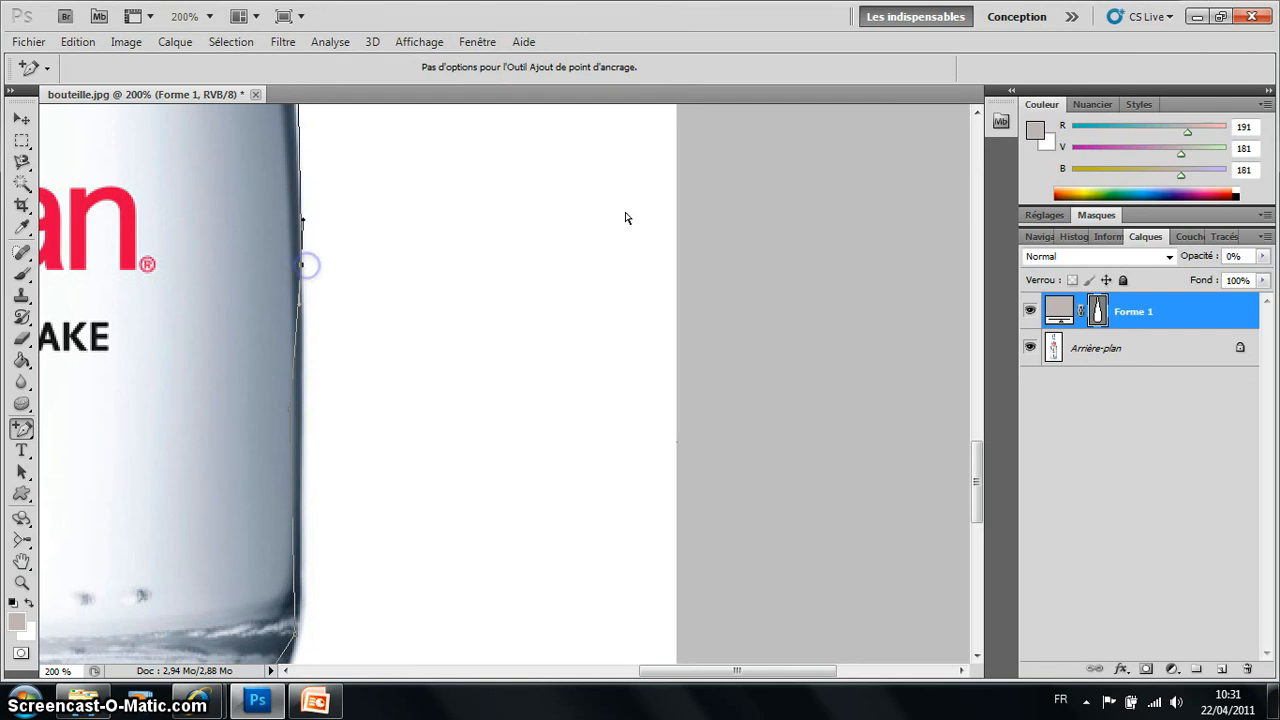
On the right contour above the evian logo, move the existing anchor point onto the glass edge and add another anchor point higher up, fitted to the edge
{"action": "left_click_drag", "start_coordinate": [976, 478], "coordinate": [971, 423]}
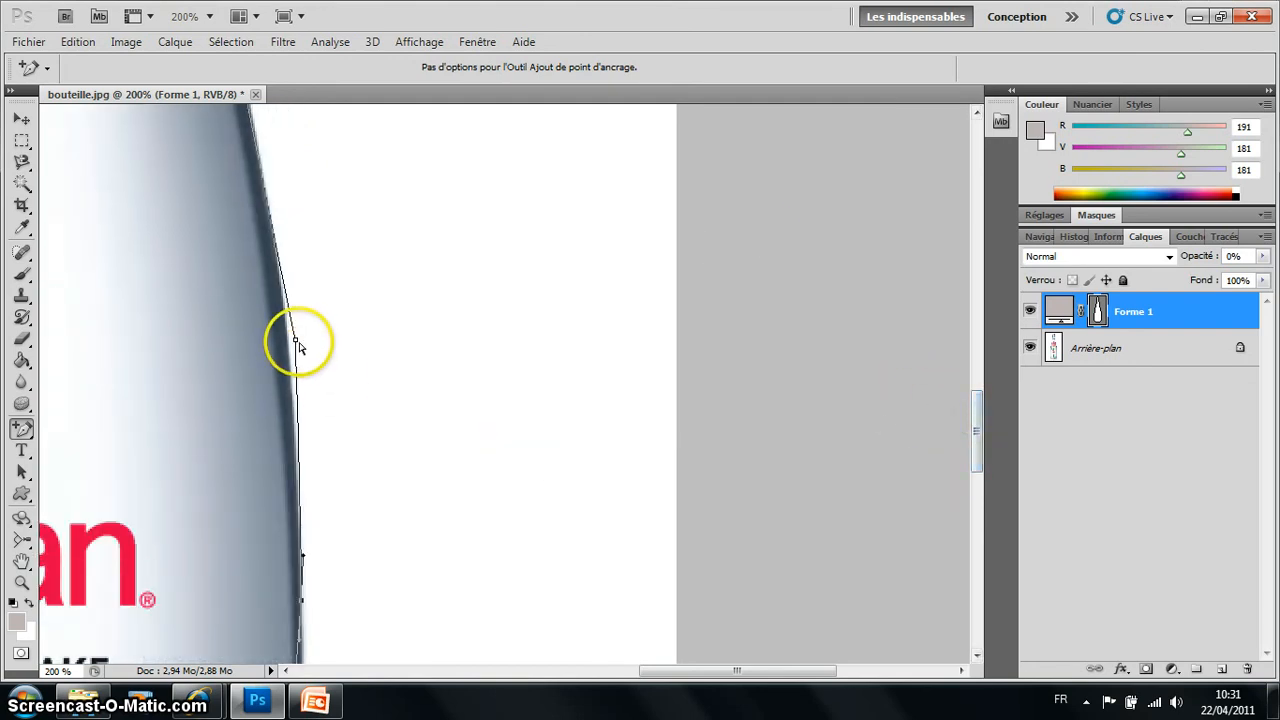
{"action": "left_click", "coordinate": [296, 345]}
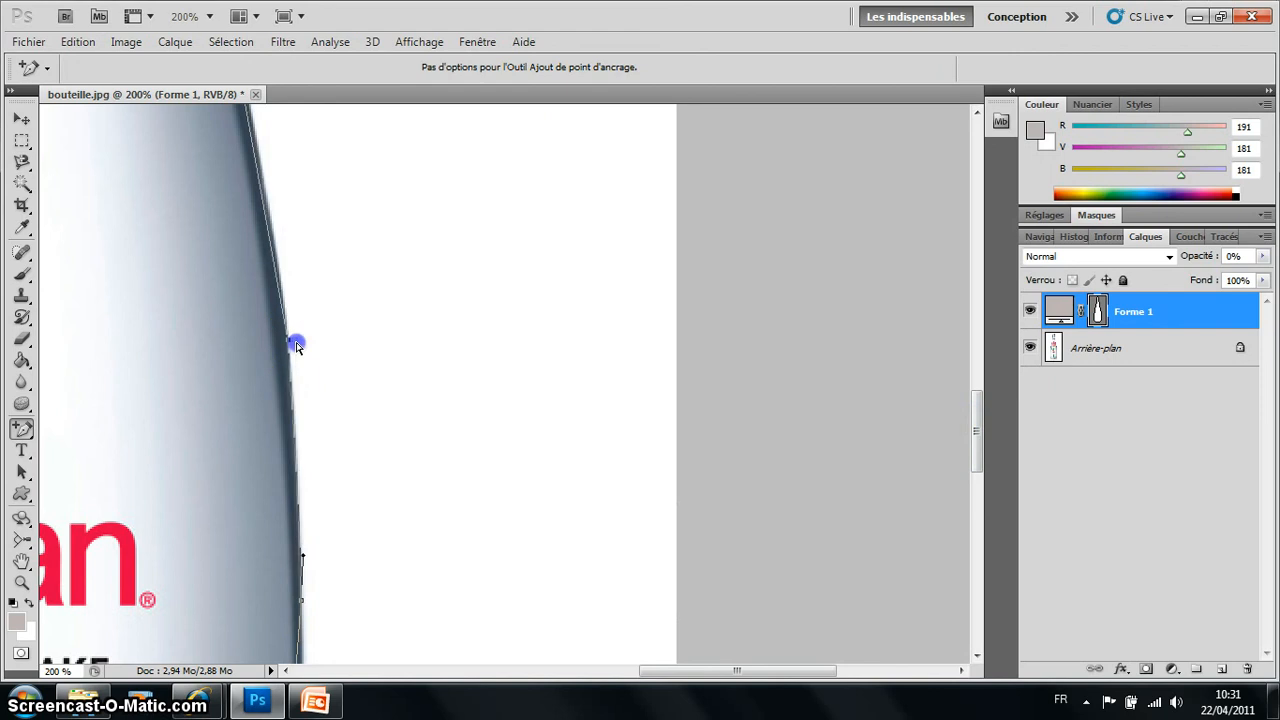
{"action": "left_click", "coordinate": [260, 183]}
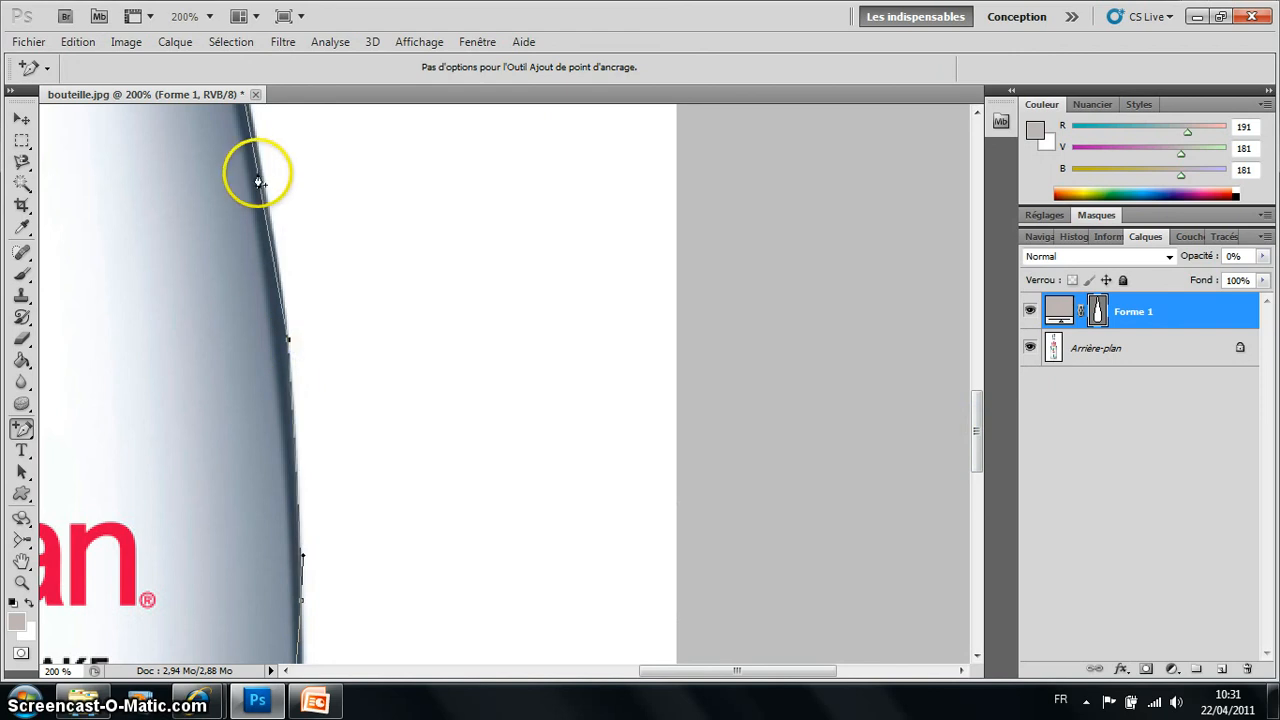
{"action": "left_click", "coordinate": [260, 182]}
{"action": "left_click_drag", "start_coordinate": [260, 176], "coordinate": [259, 176]}
{"action": "left_click", "coordinate": [260, 174]}
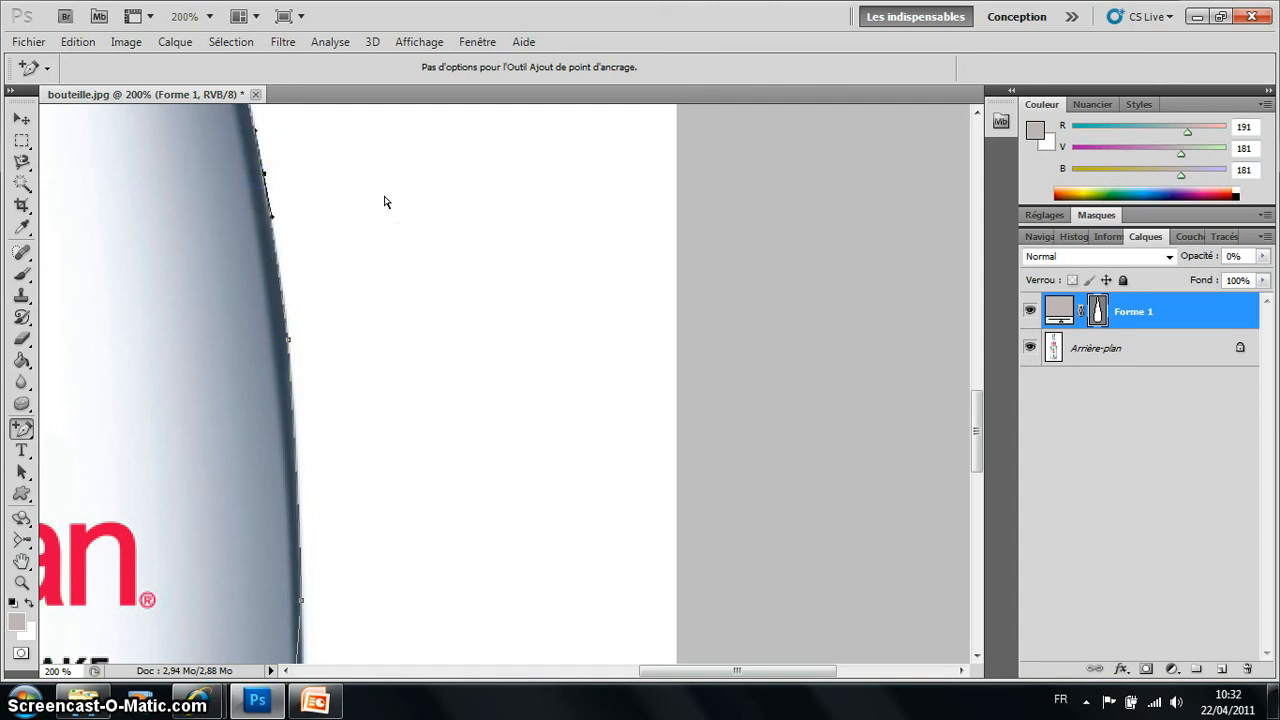
Convert the bottle path into a new anti-aliased selection with a feather radius of 2 pixels
{"action": "scroll", "coordinate": [385, 200], "scroll_direction": "down", "scroll_amount": 3}
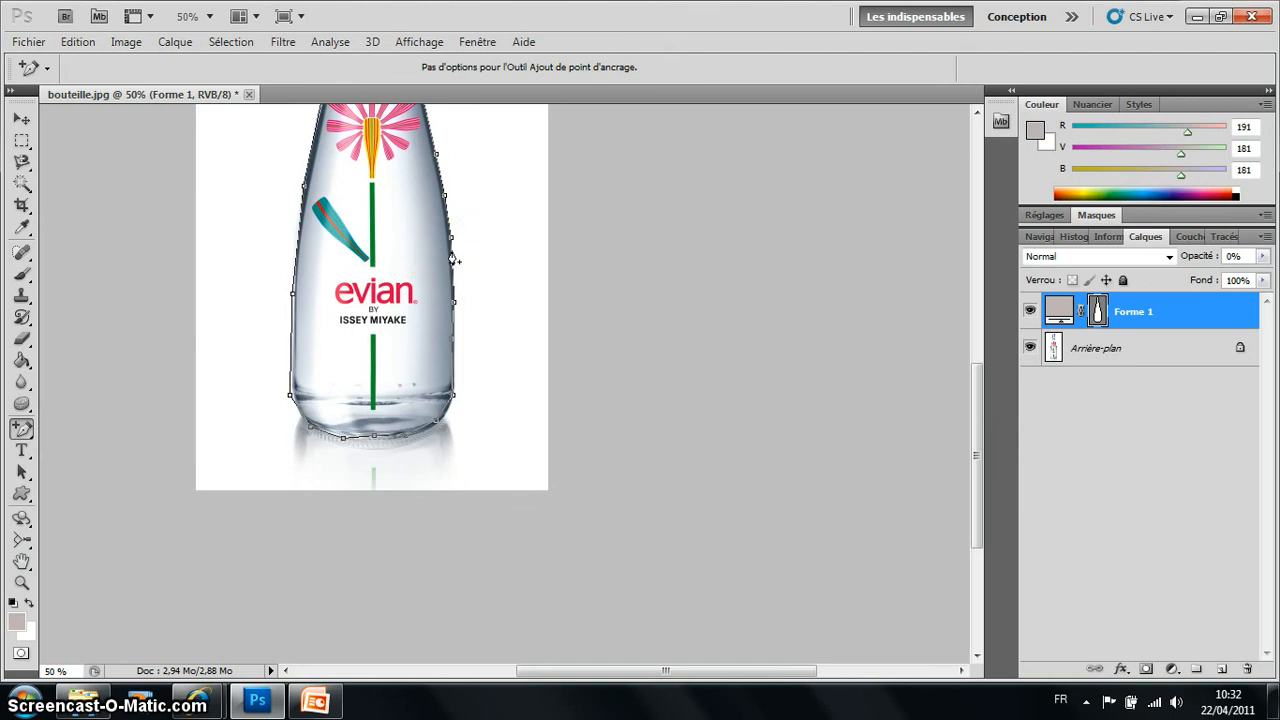
{"action": "right_click", "coordinate": [453, 259]}
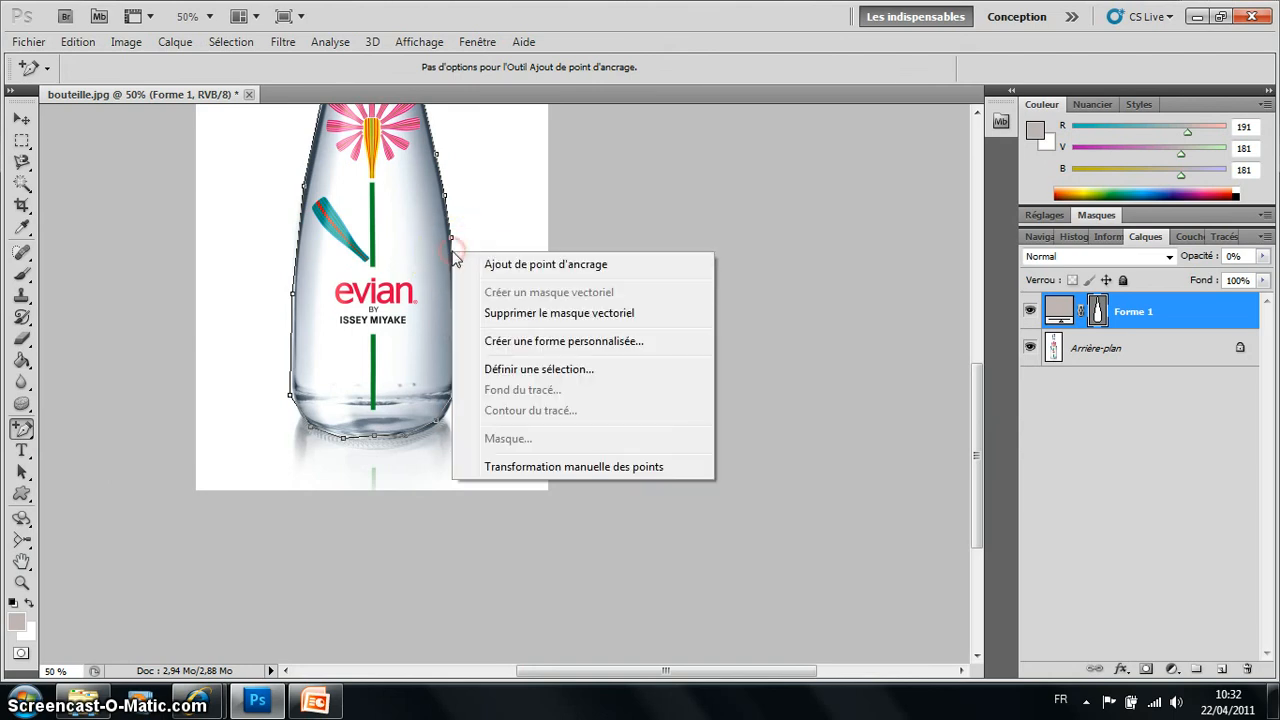
{"action": "left_click", "coordinate": [509, 369]}
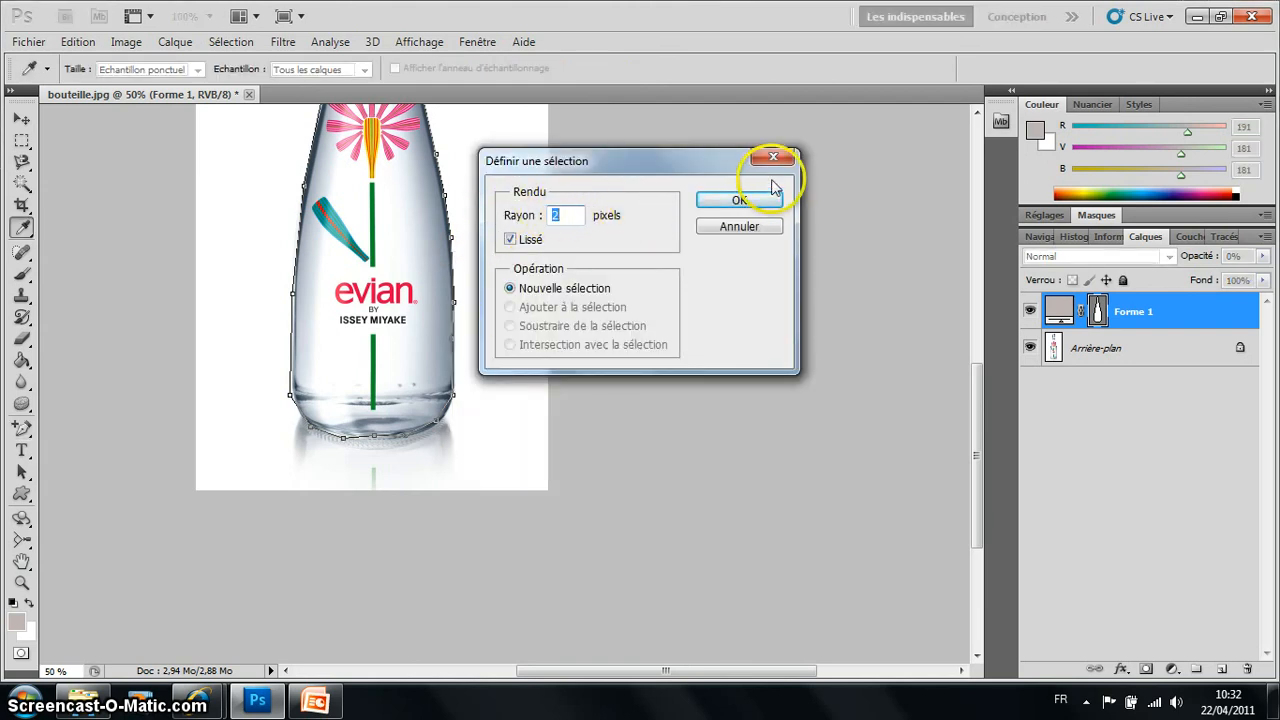
{"action": "left_click", "coordinate": [755, 205]}
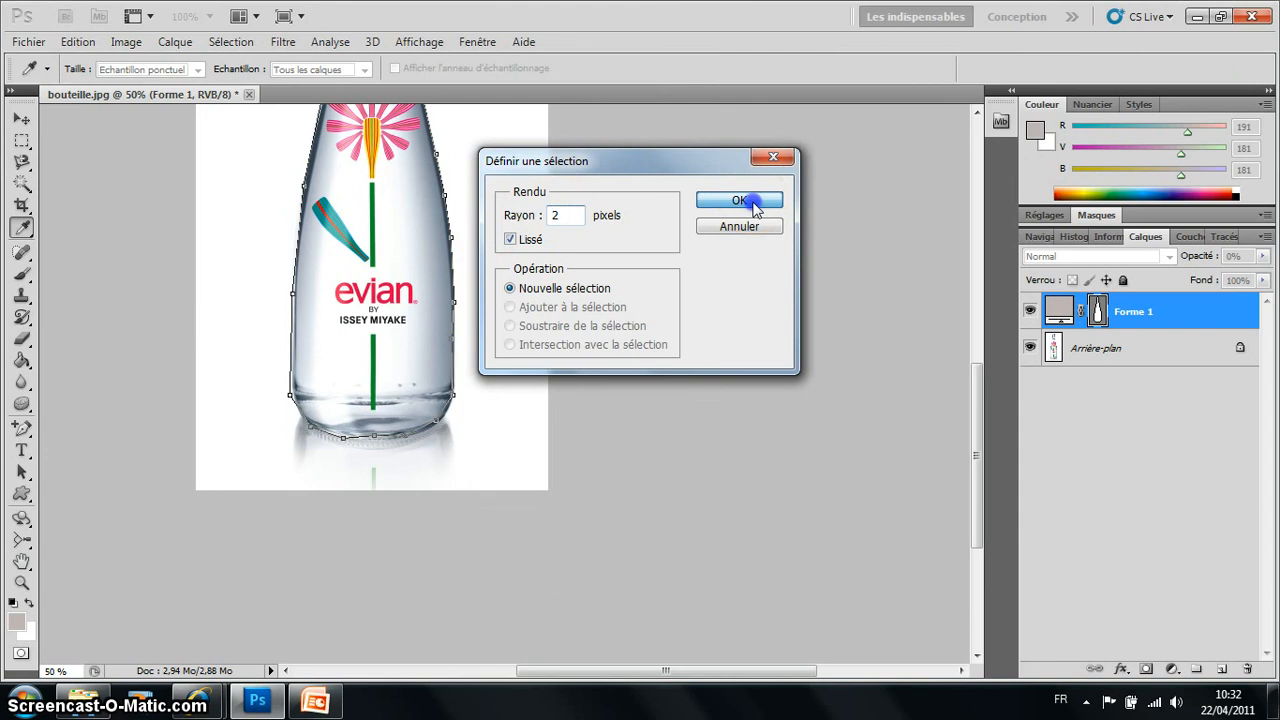